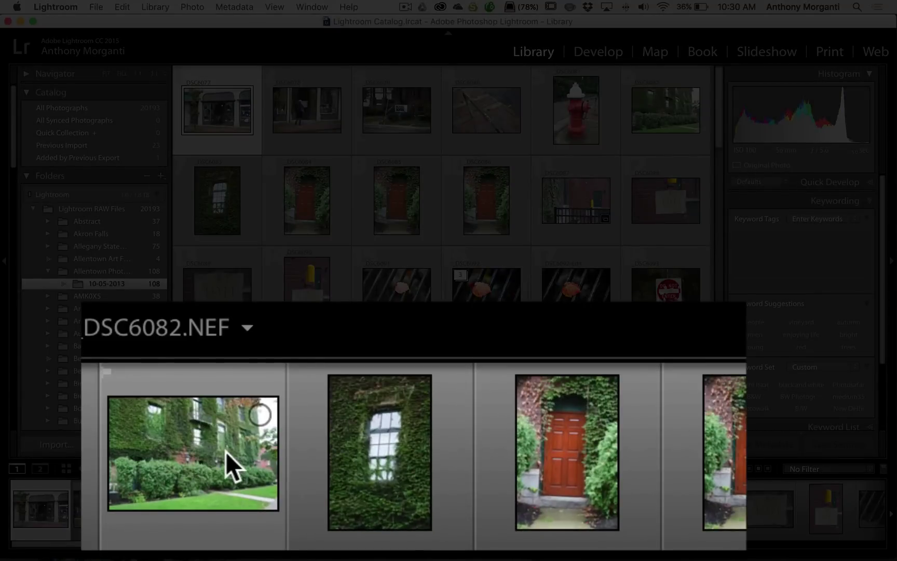
# Add photos _DSC6082, _DSC6083, _DSC6085, _DSC6089 and _DSC6099 from the 10-05-2013 folder to the Quick Collection.
pyautogui.click(259, 413)
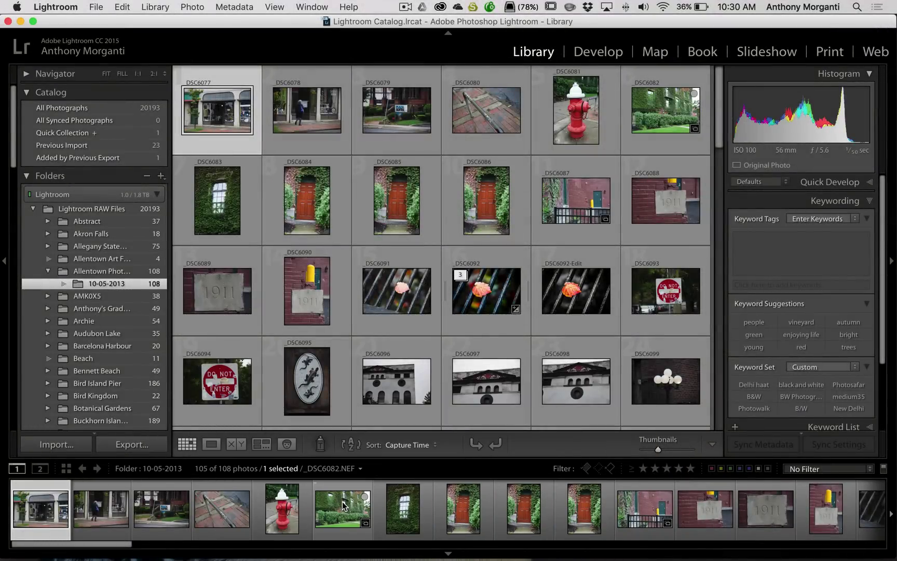
pyautogui.click(401, 510)
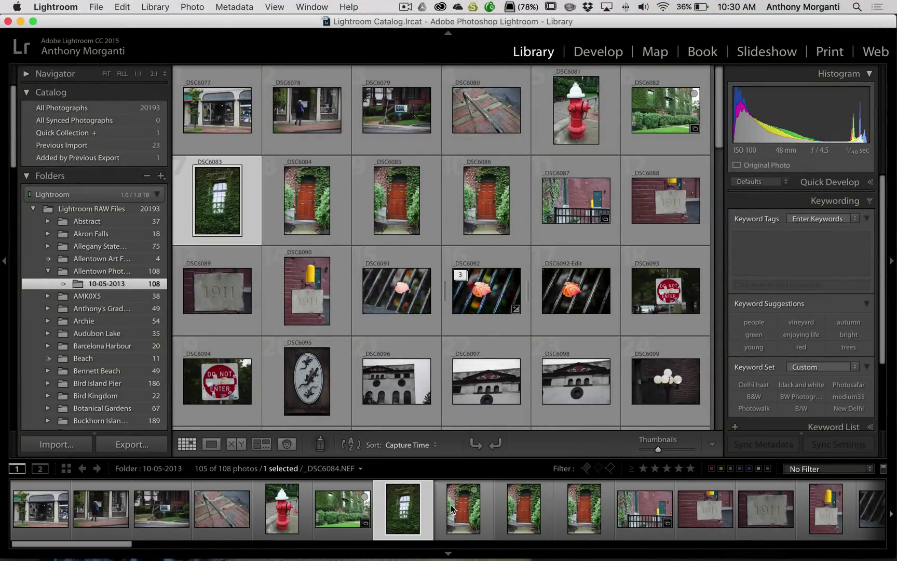
pyautogui.click(414, 490)
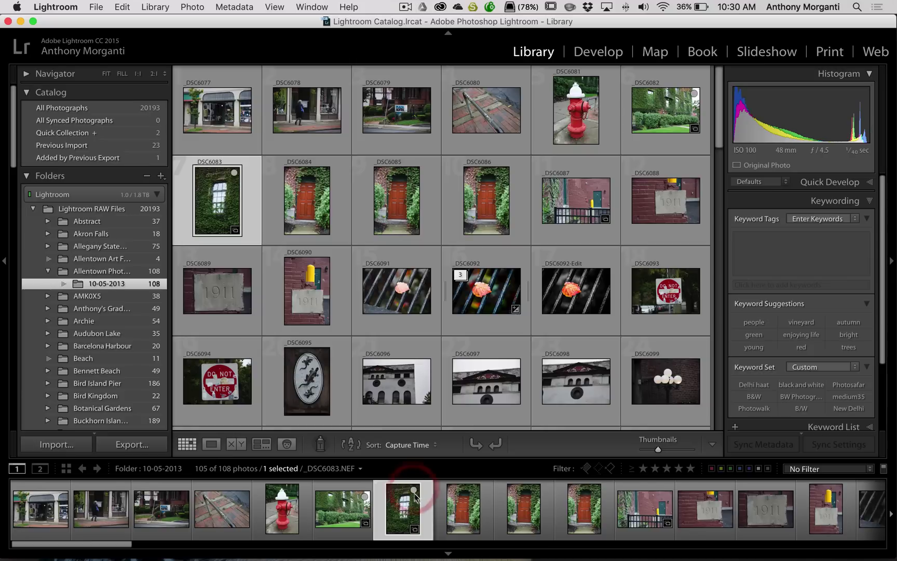
pyautogui.click(527, 508)
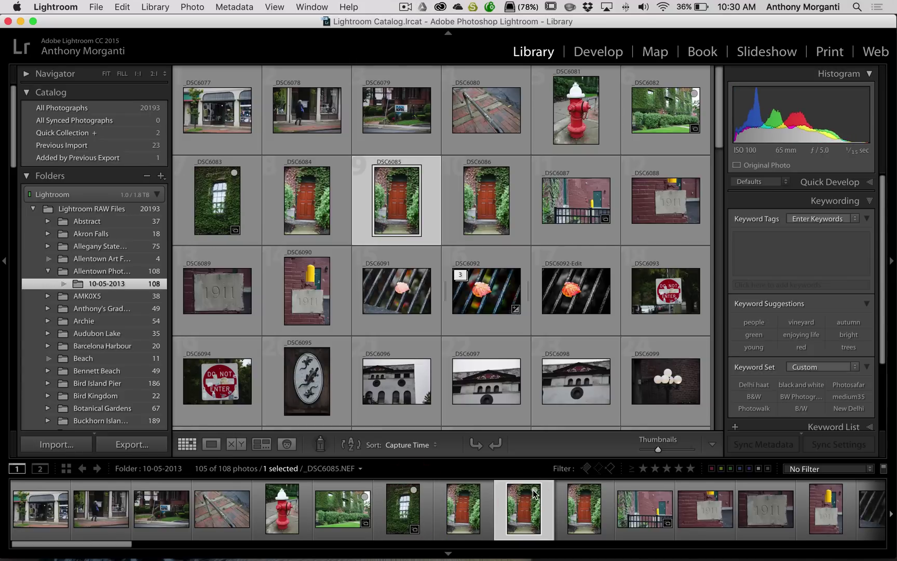
pyautogui.click(533, 491)
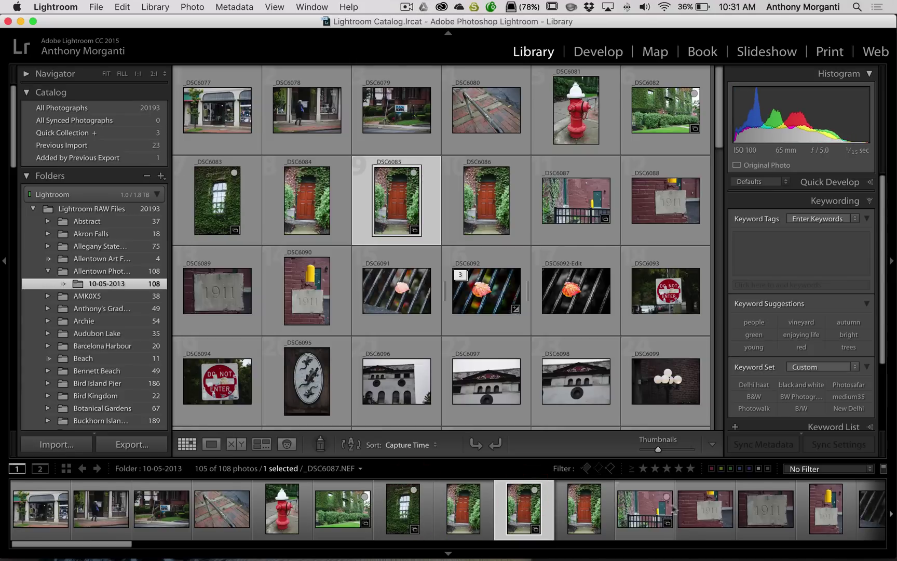
pyautogui.click(771, 507)
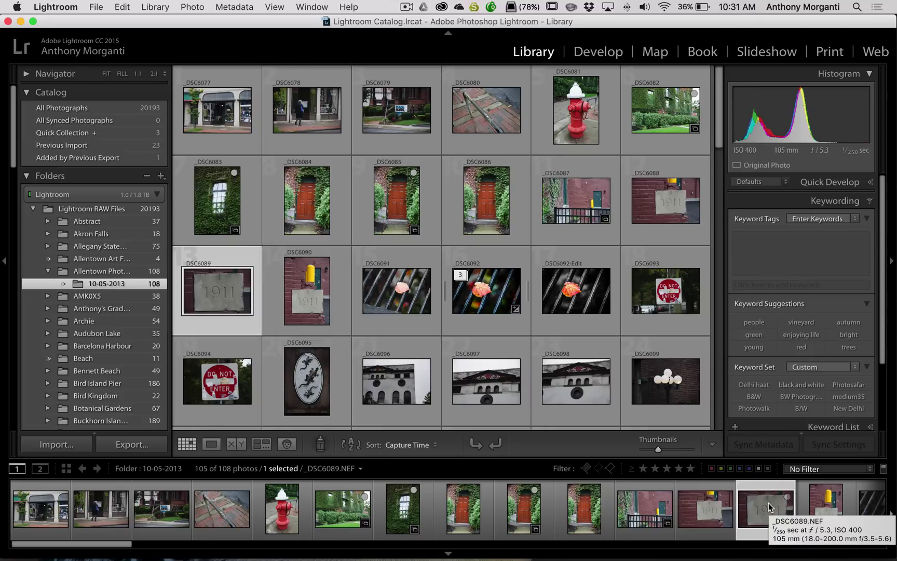
pyautogui.hotkey('shift', 'b')
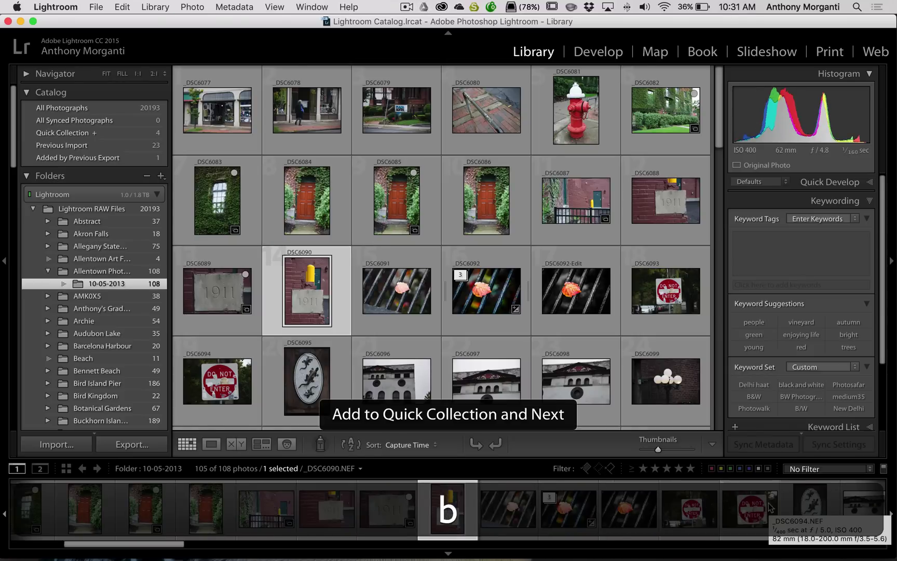
pyautogui.scroll(2, 406, 503)
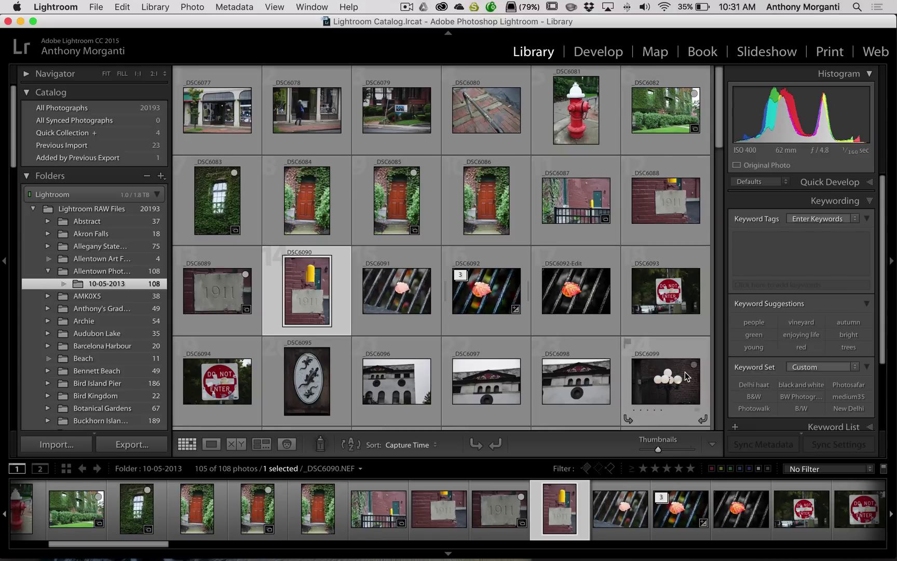
pyautogui.click(694, 366)
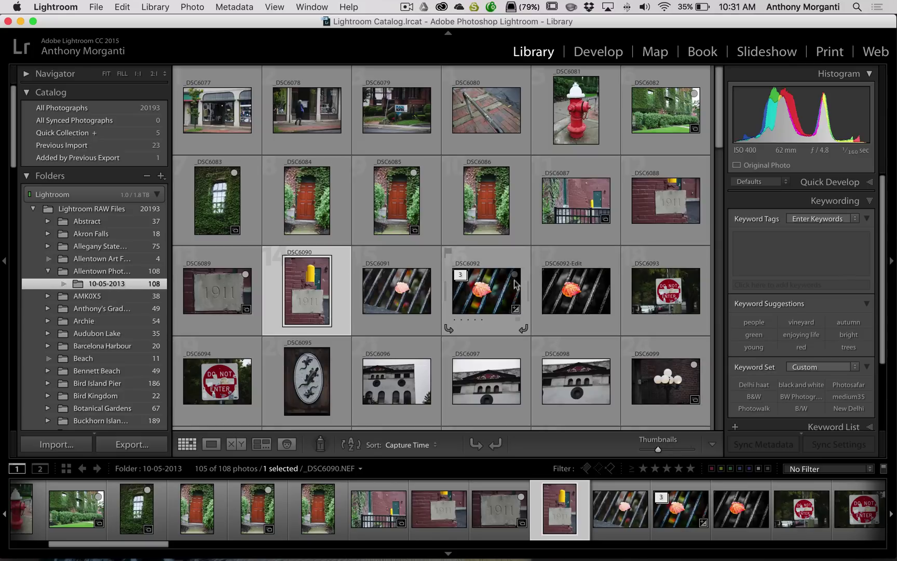
# Switch Show Grid Extras off and back on in the grid's Library View Options, and close the options.
pyautogui.rightClick(479, 97)
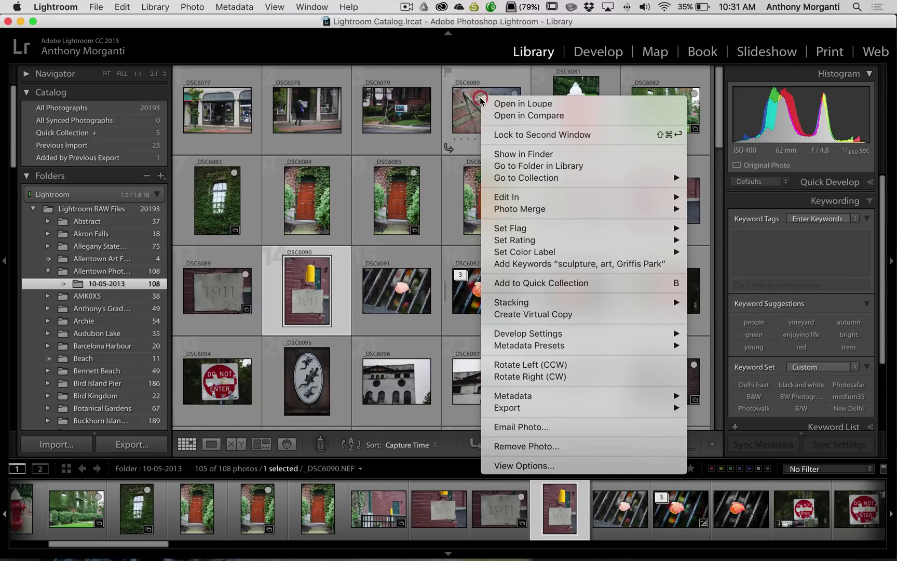
pyautogui.click(540, 465)
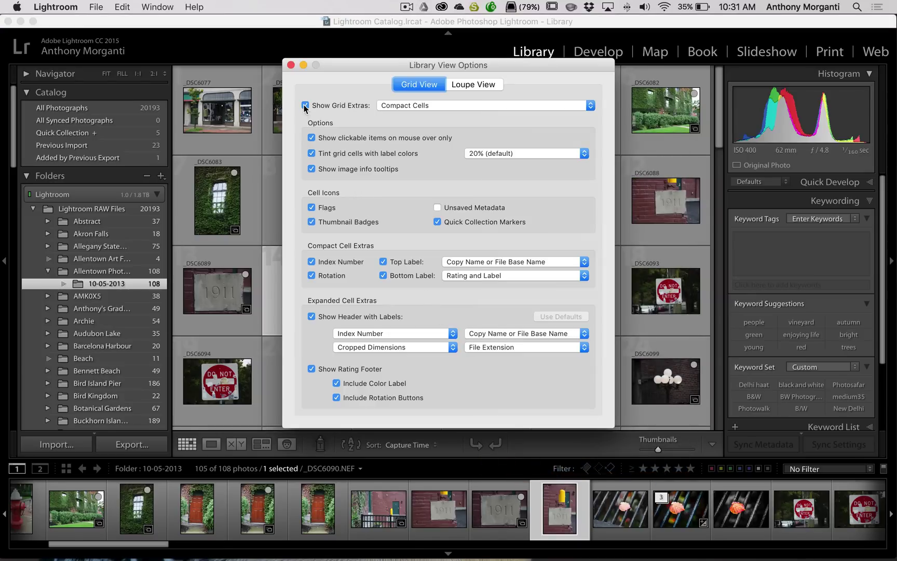
pyautogui.click(305, 106)
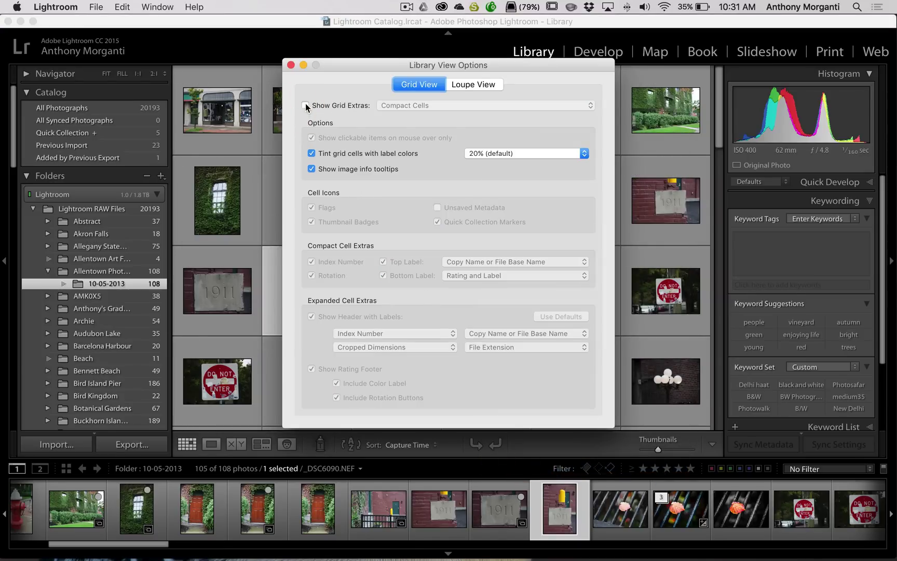
pyautogui.click(305, 106)
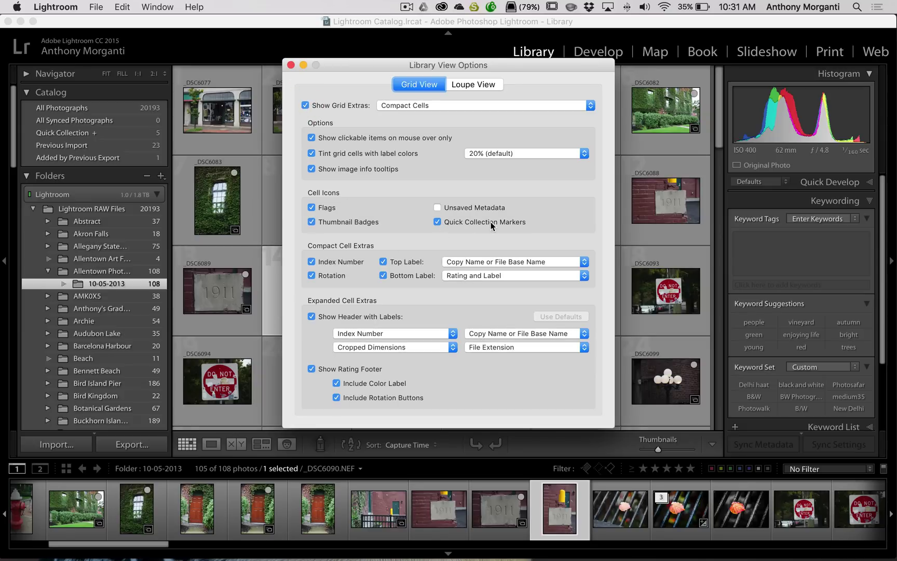
pyautogui.click(291, 65)
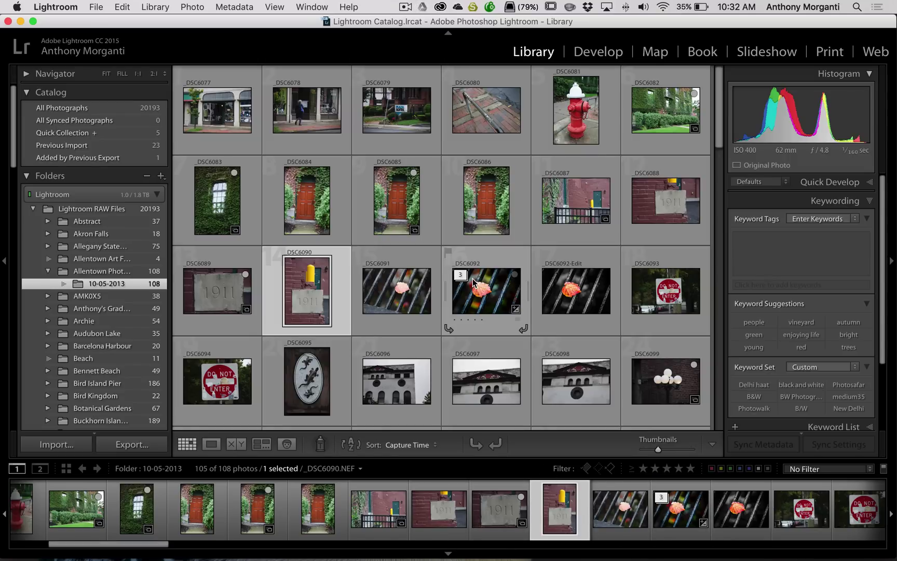
# Open the Quick Collection and remove the ivy-covered building photo _DSC6082 from it.
pyautogui.moveTo(473, 279)
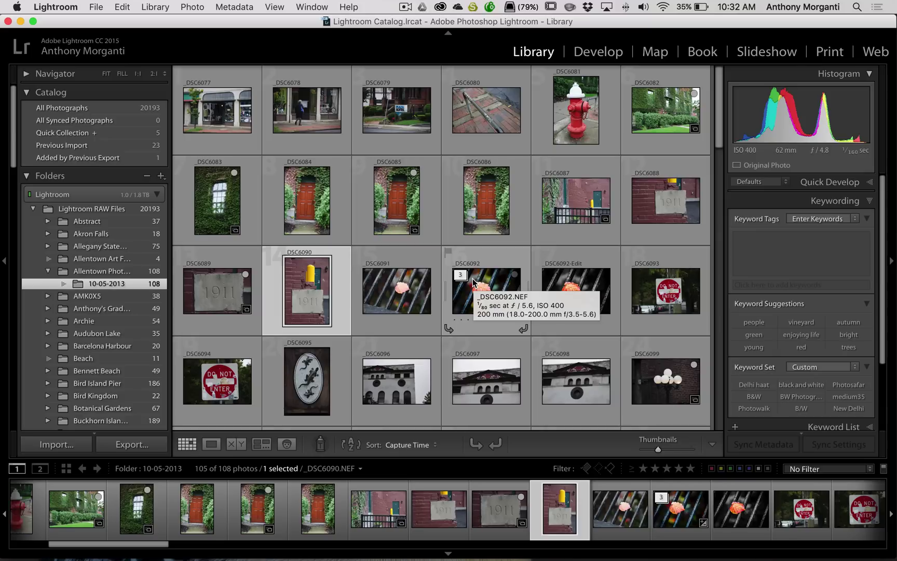
pyautogui.scroll(-15, 96, 314)
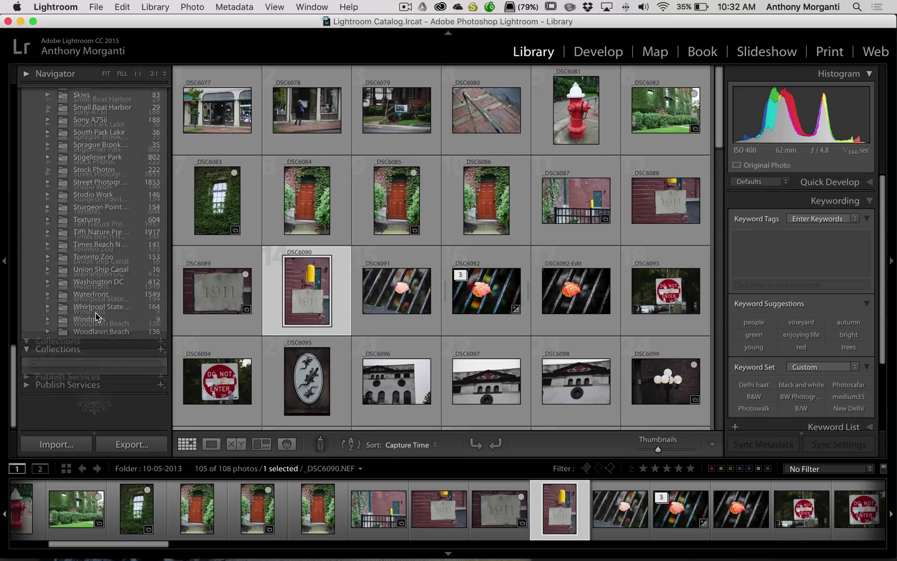
pyautogui.scroll(1, 89, 270)
pyautogui.scroll(15, 88, 270)
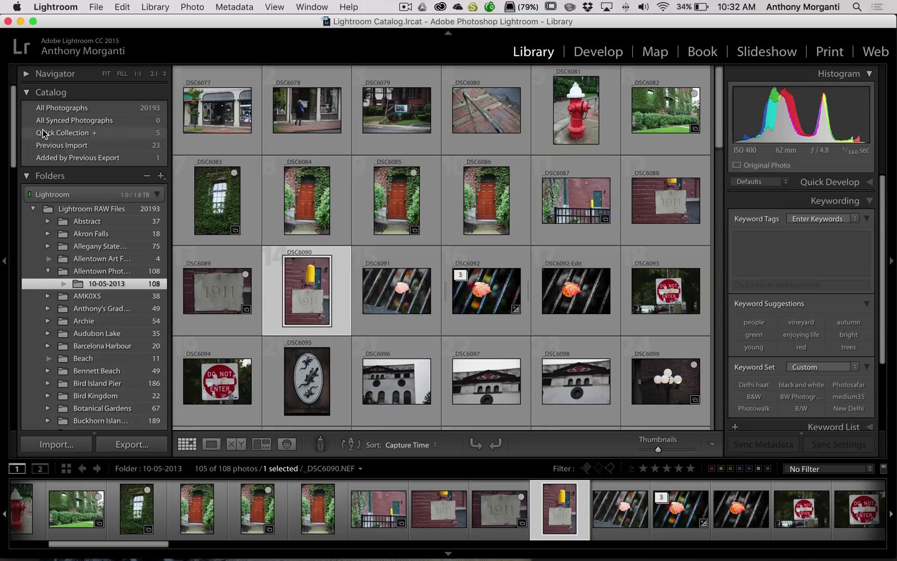
pyautogui.click(45, 133)
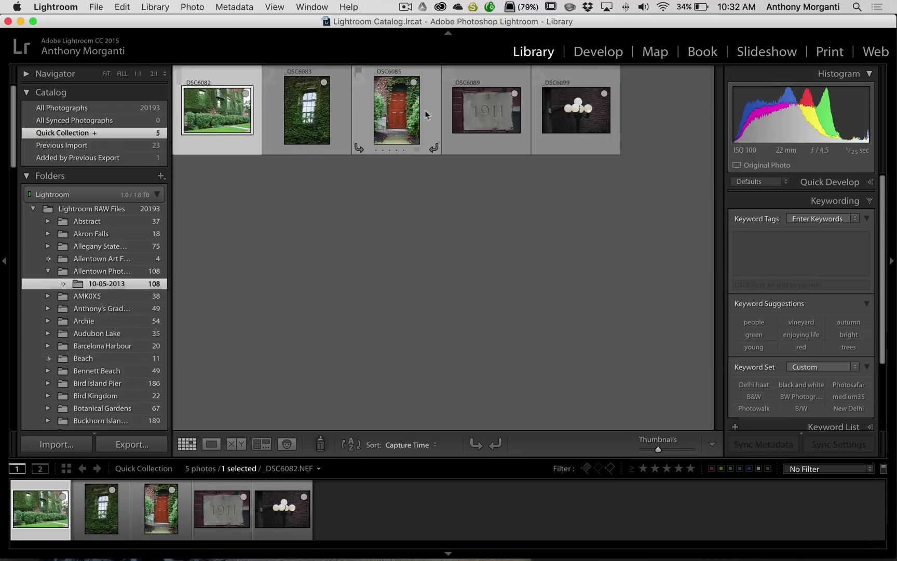
pyautogui.moveTo(557, 114)
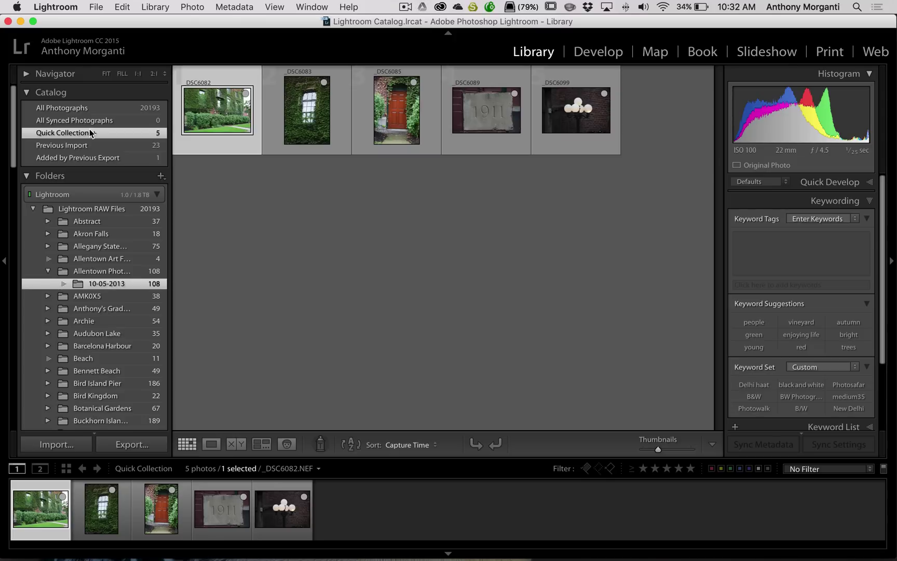
pyautogui.click(246, 95)
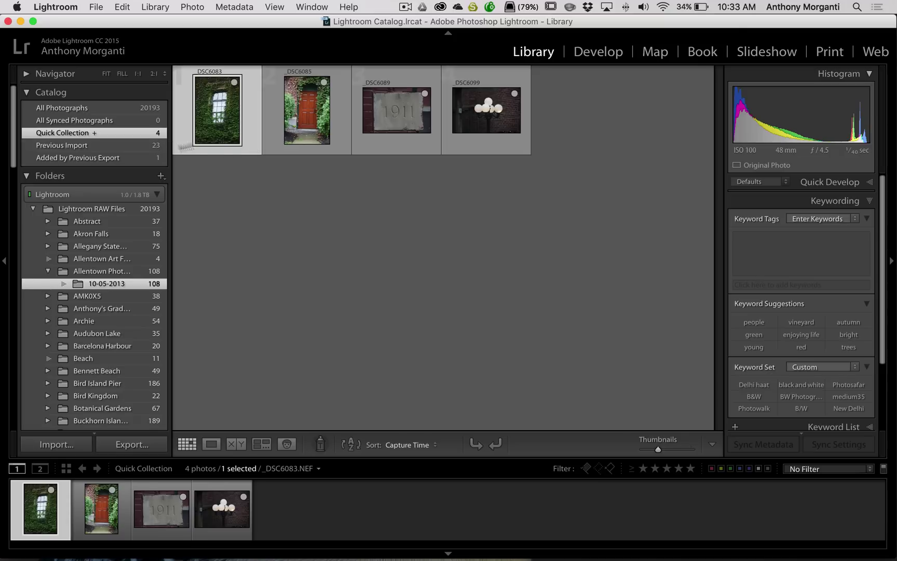
# Clear all remaining photos from the Quick Collection.
pyautogui.rightClick(100, 136)
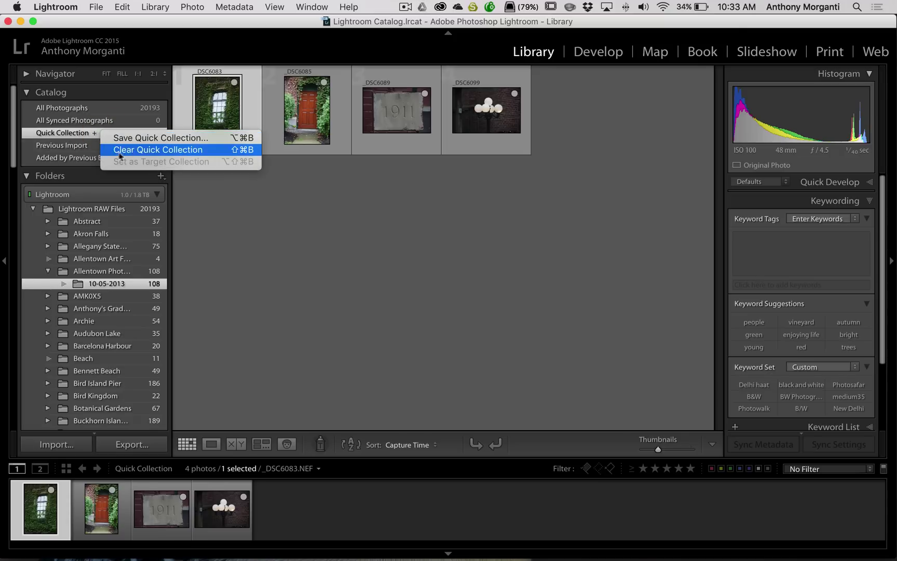
pyautogui.click(194, 152)
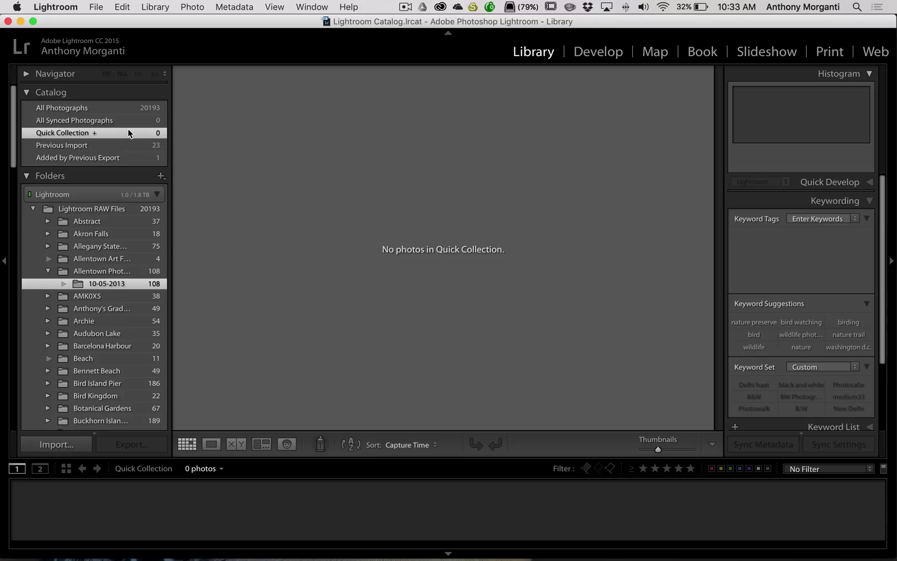
pyautogui.rightClick(128, 133)
pyautogui.click(151, 146)
# From the 10-05-2013 folder, create a collection named Architecture that includes the selected storefront photo _DSC6077.
pyautogui.click(97, 282)
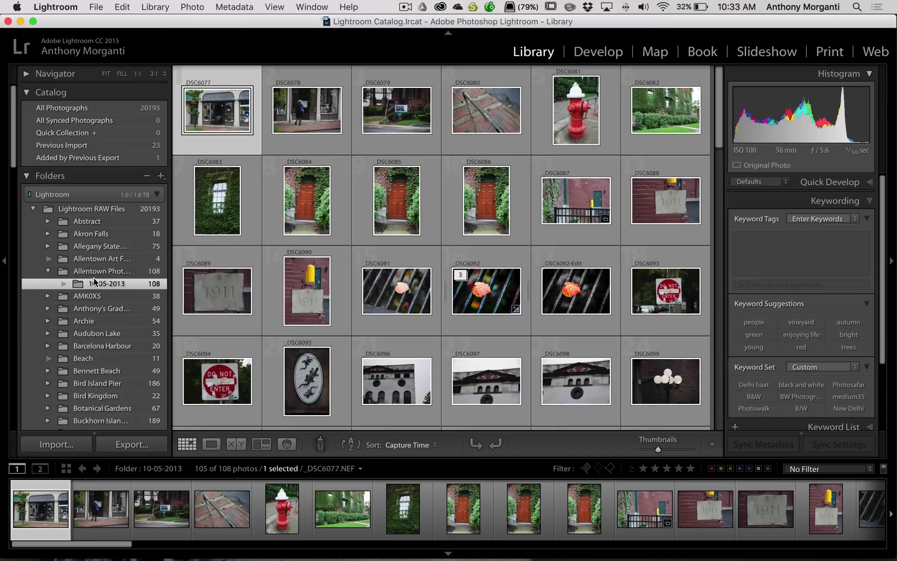
pyautogui.scroll(-20, 94, 278)
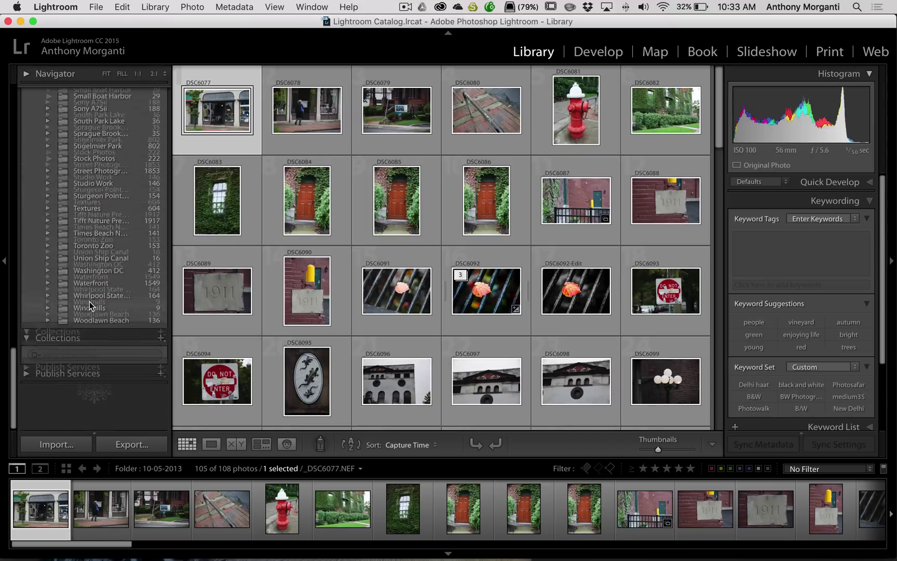
pyautogui.click(160, 342)
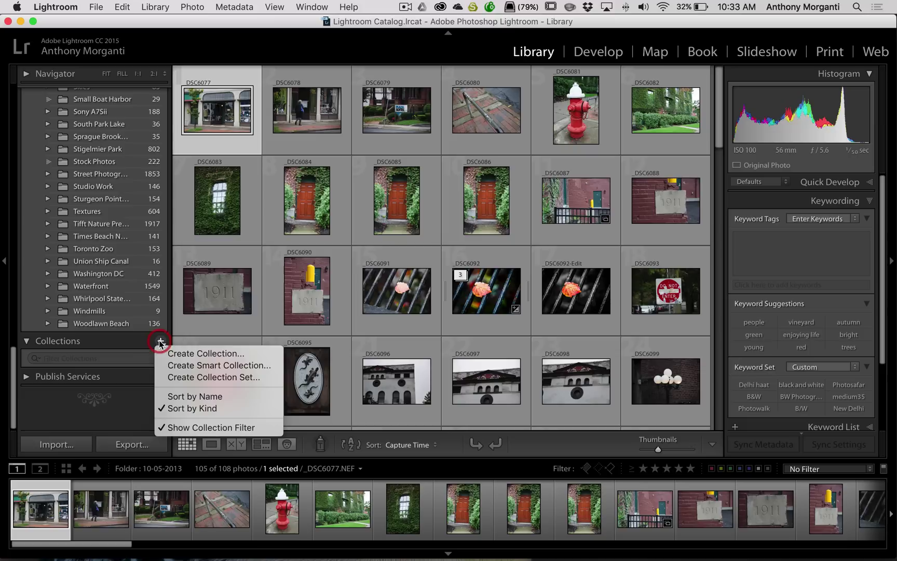
pyautogui.click(171, 353)
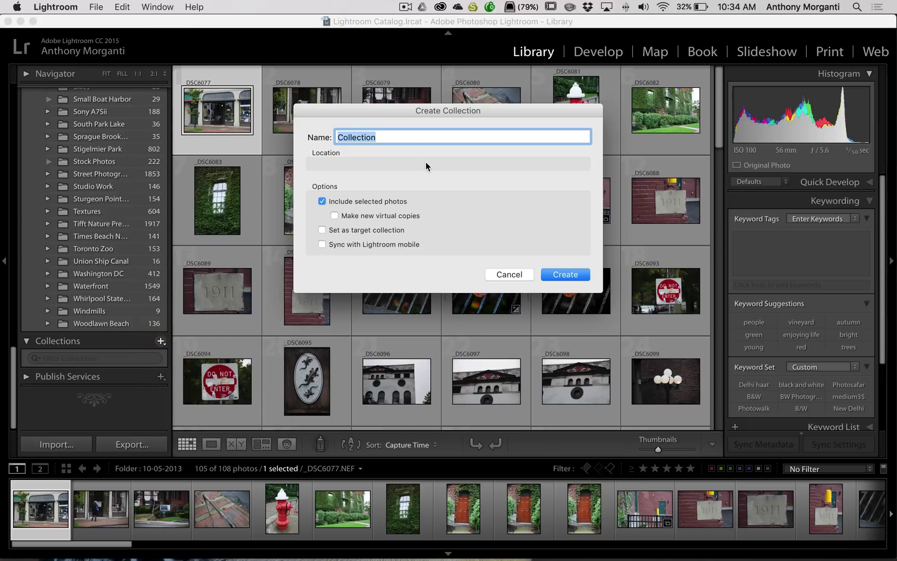
pyautogui.write('Arch')
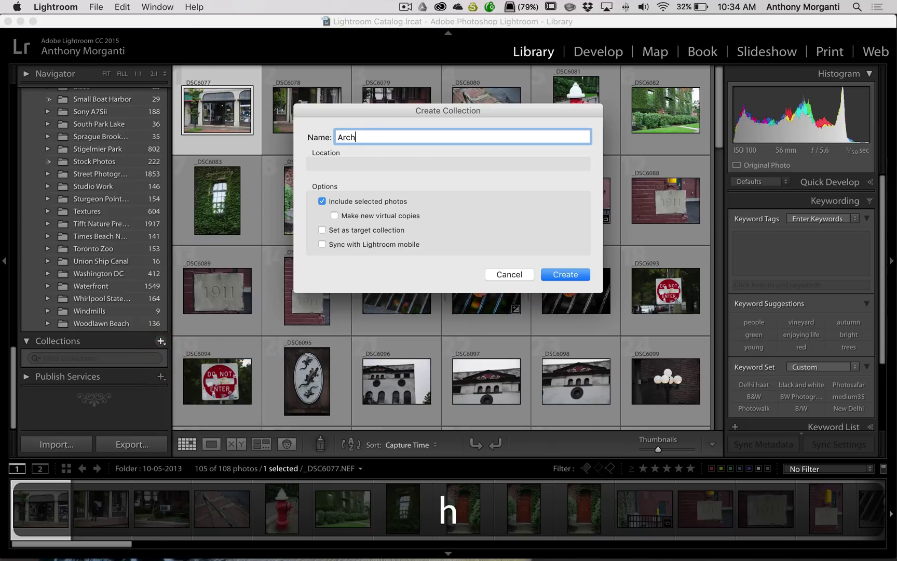
pyautogui.write('itecture')
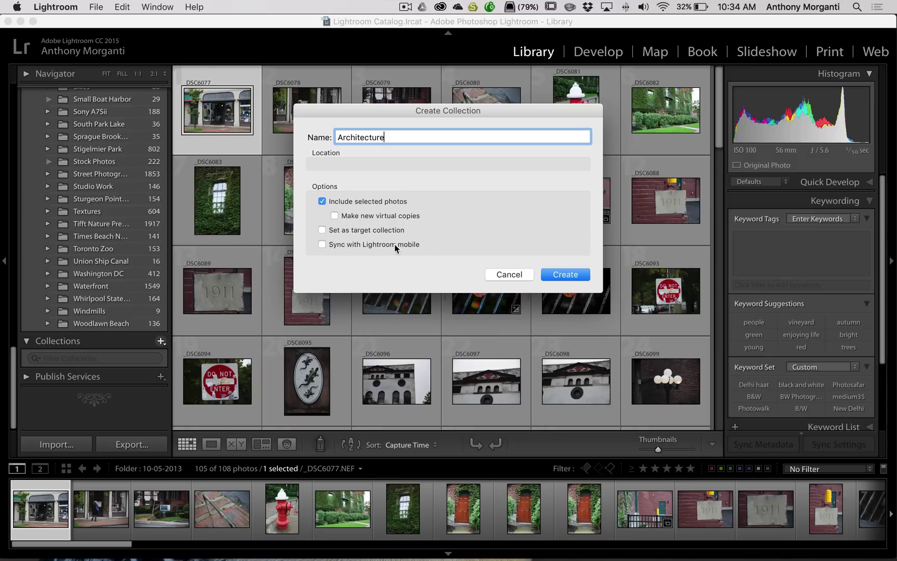
pyautogui.click(559, 273)
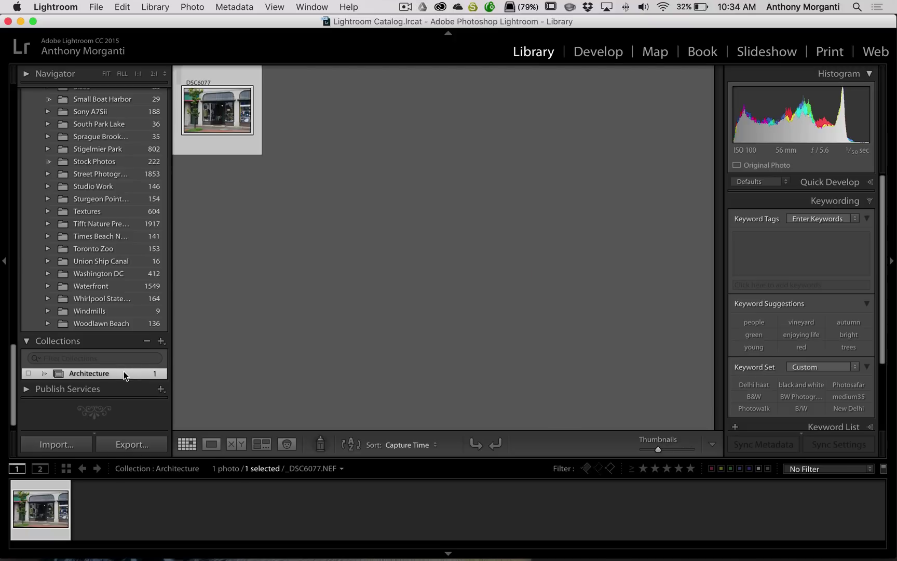
# Return to the photos of the 10-05-2013 folder under Allentown.
pyautogui.scroll(15, 133, 171)
pyautogui.scroll(10, 120, 185)
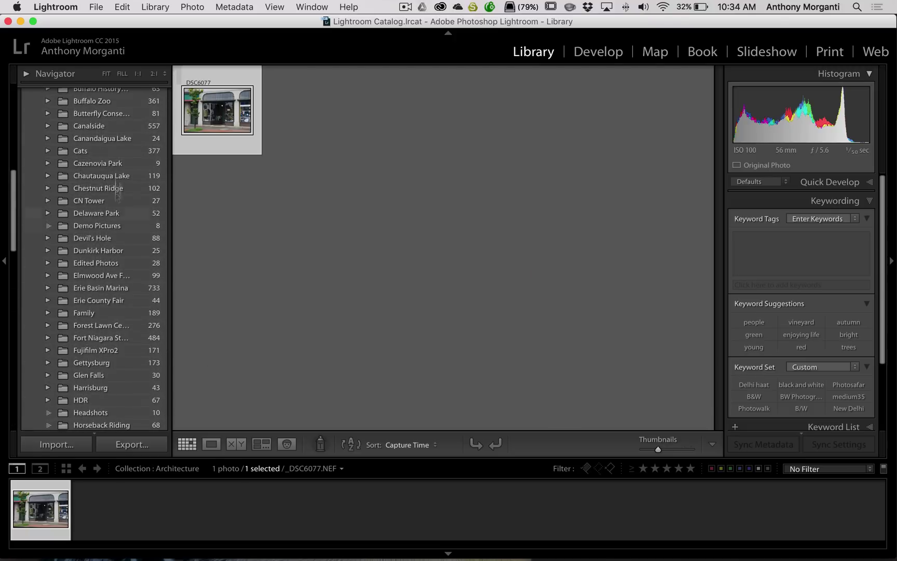
pyautogui.scroll(1, 95, 180)
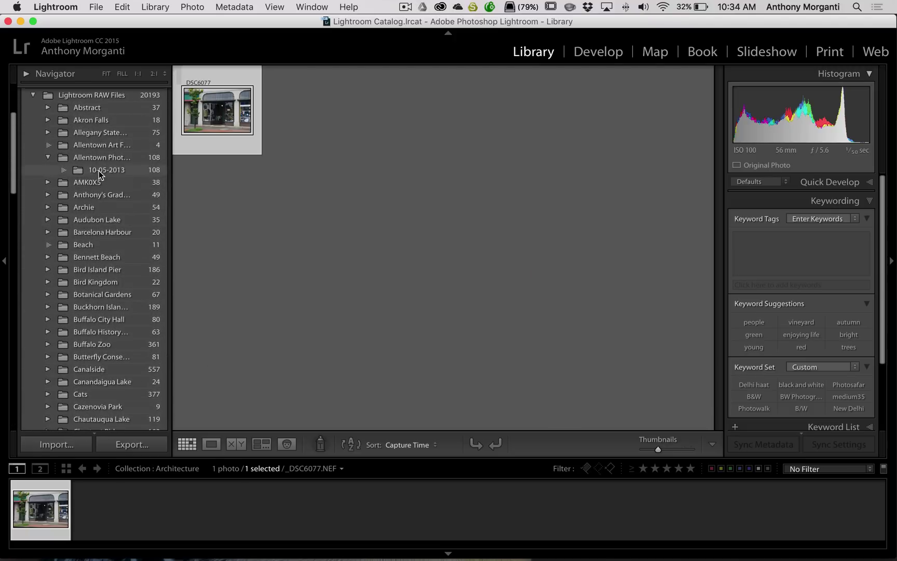
pyautogui.click(107, 170)
# Add photos _DSC6082, _DSC6089 and _DSC6084 to the Architecture collection.
pyautogui.scroll(-20, 146, 176)
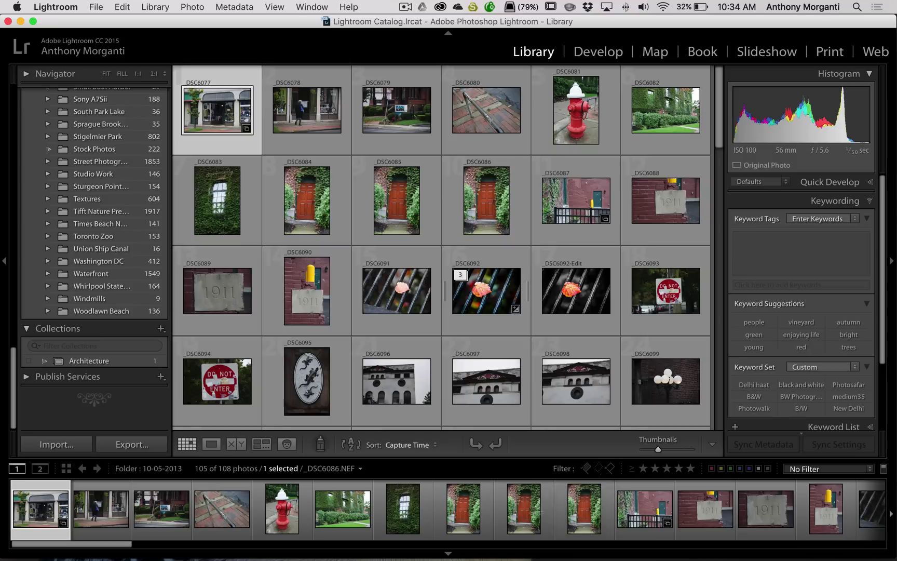
pyautogui.click(679, 71)
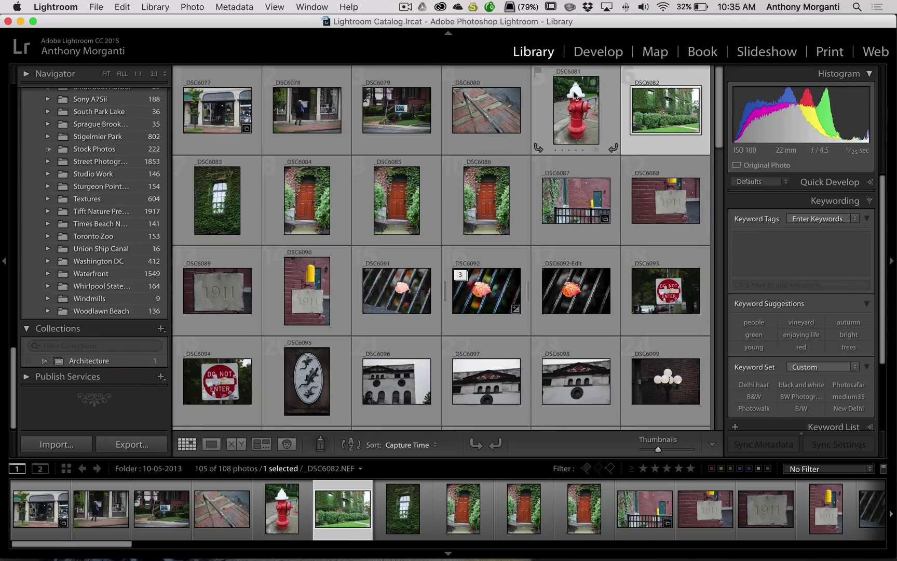
pyautogui.moveTo(666, 109); pyautogui.dragTo(114, 360)
pyautogui.moveTo(218, 300); pyautogui.dragTo(104, 357)
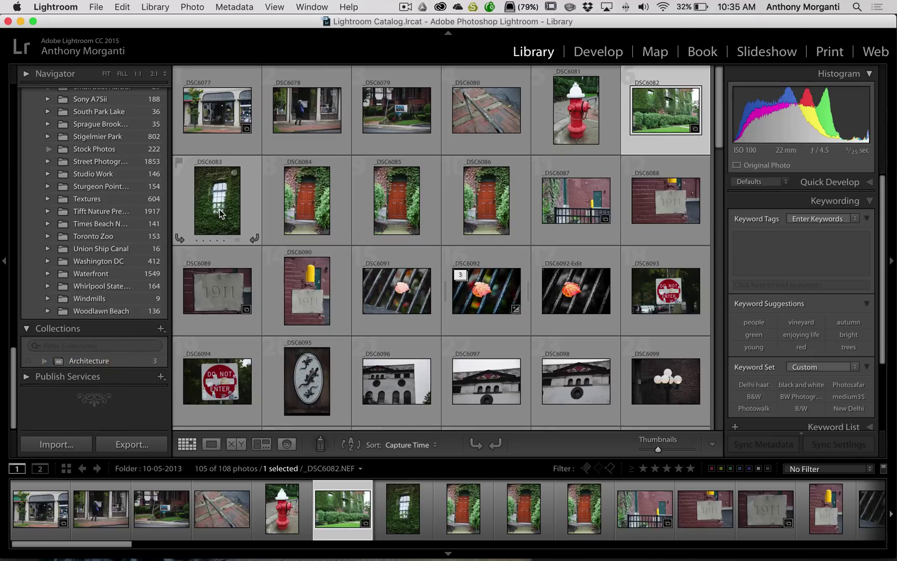
pyautogui.moveTo(302, 202); pyautogui.dragTo(112, 358)
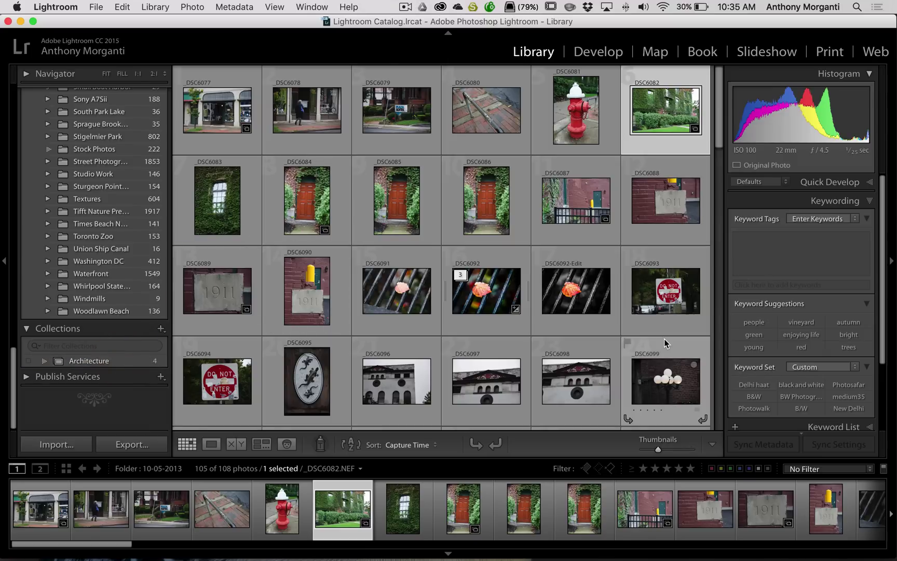
# Add the building photo _DSC6097 to the Architecture collection.
pyautogui.scroll(-4, 665, 338)
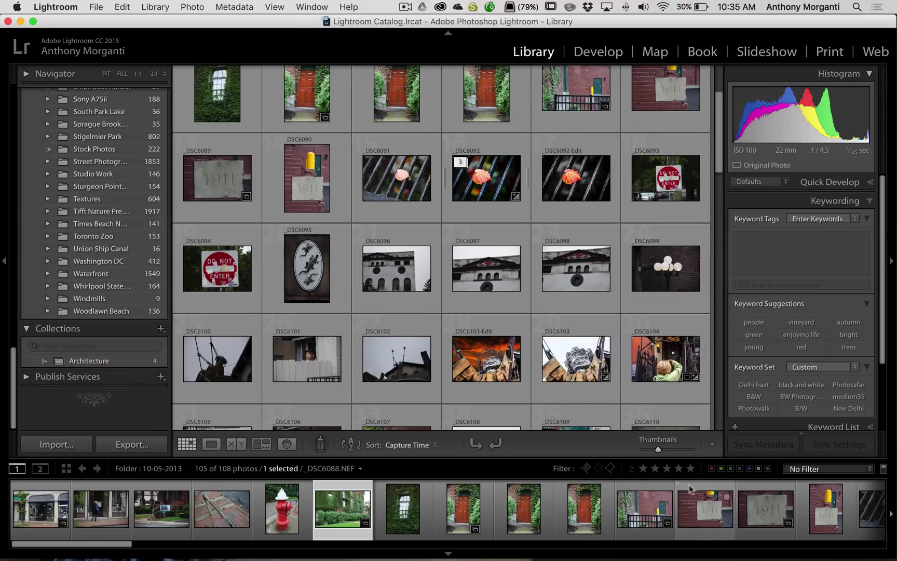
pyautogui.scroll(-3, 770, 512)
pyautogui.scroll(-10, 769, 512)
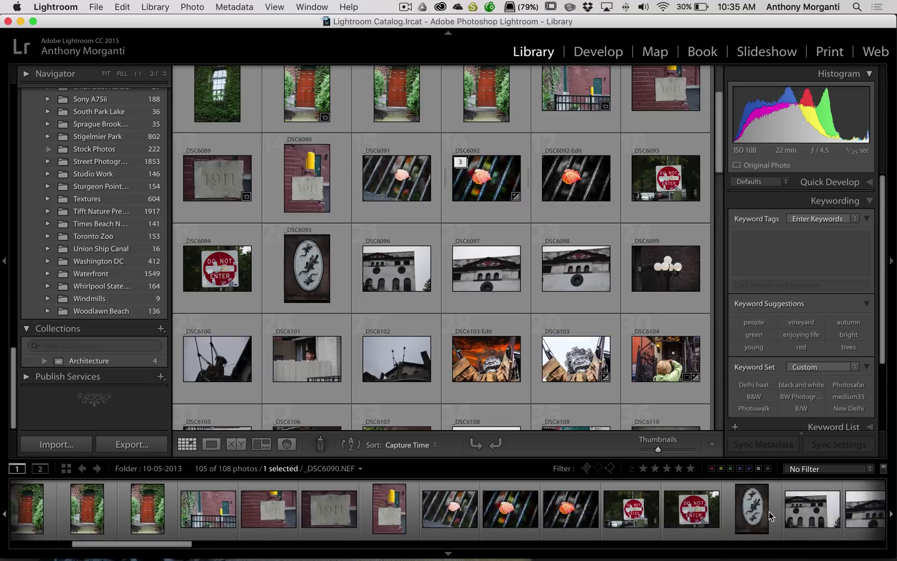
pyautogui.moveTo(786, 515); pyautogui.dragTo(89, 360)
pyautogui.scroll(3, 563, 155)
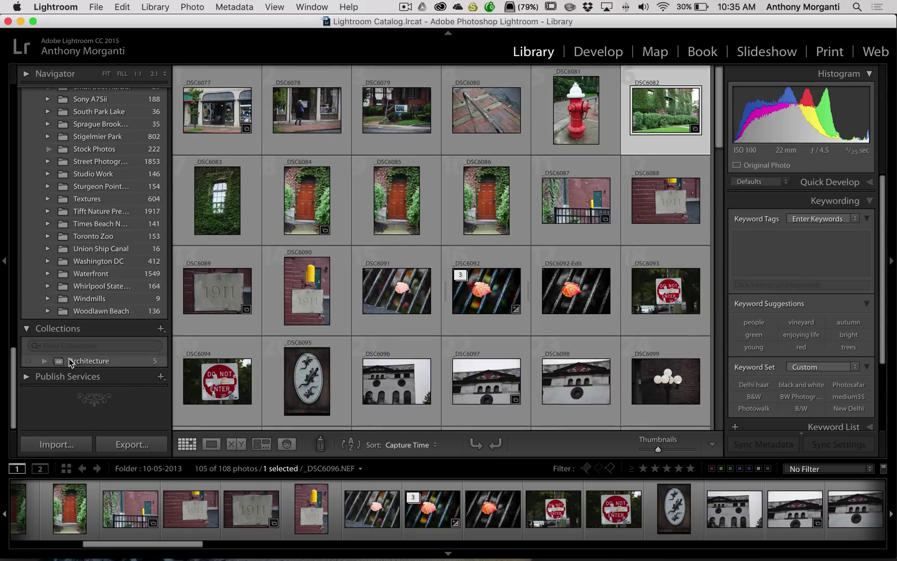
# Open the Architecture collection and set it as the target collection.
pyautogui.moveTo(75, 358)
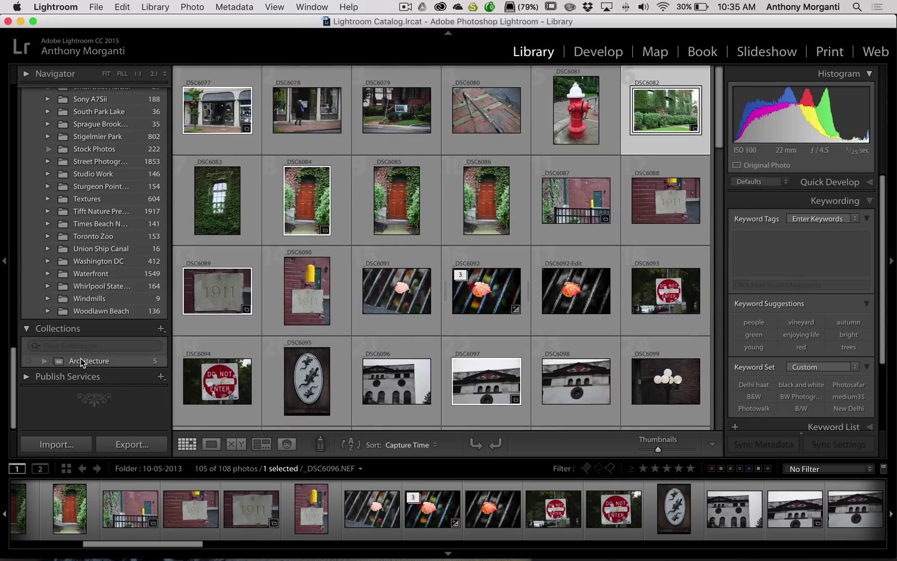
pyautogui.click(81, 359)
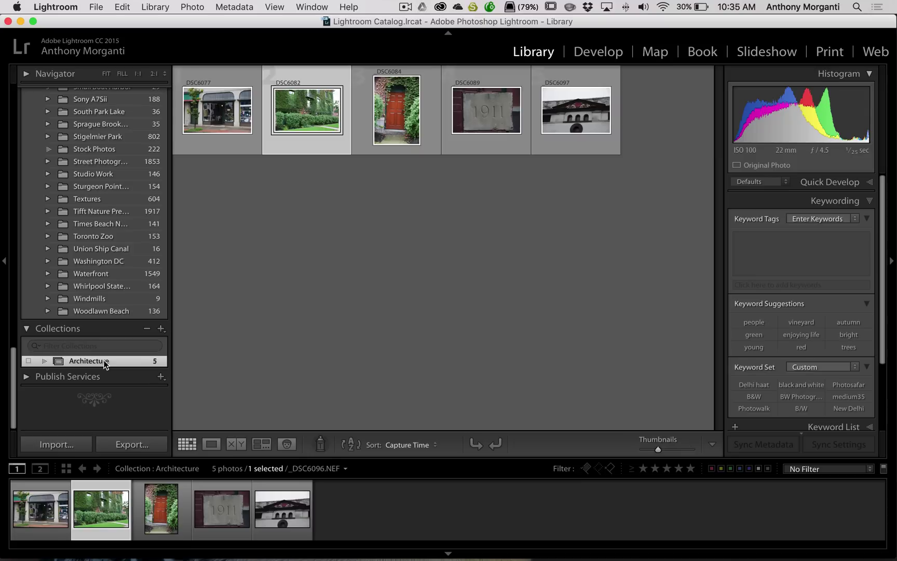
pyautogui.rightClick(103, 360)
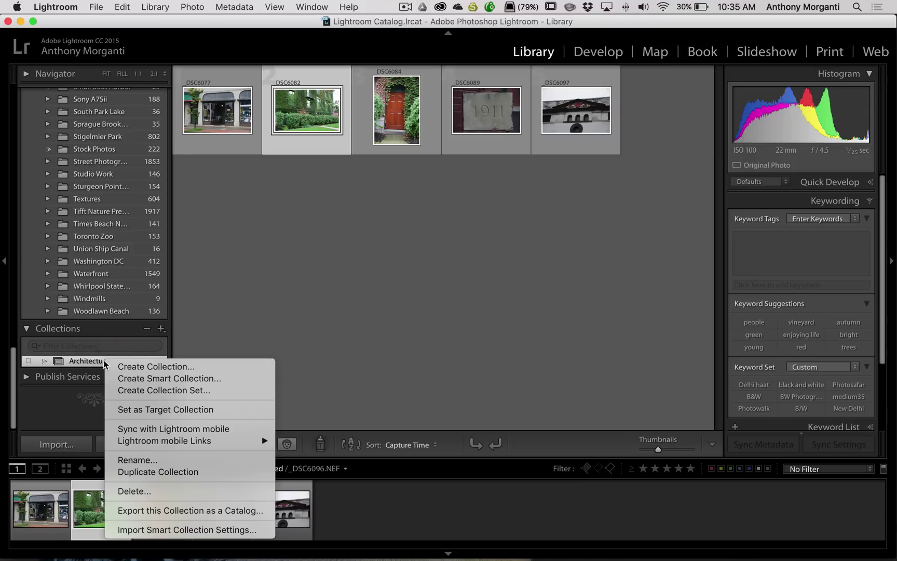
pyautogui.click(161, 411)
# From the 10-05-2013 folder, add photos _DSC6106, _DSC6112 and _DSC6118 to the Architecture target collection using their thumbnail markers.
pyautogui.scroll(15, 125, 189)
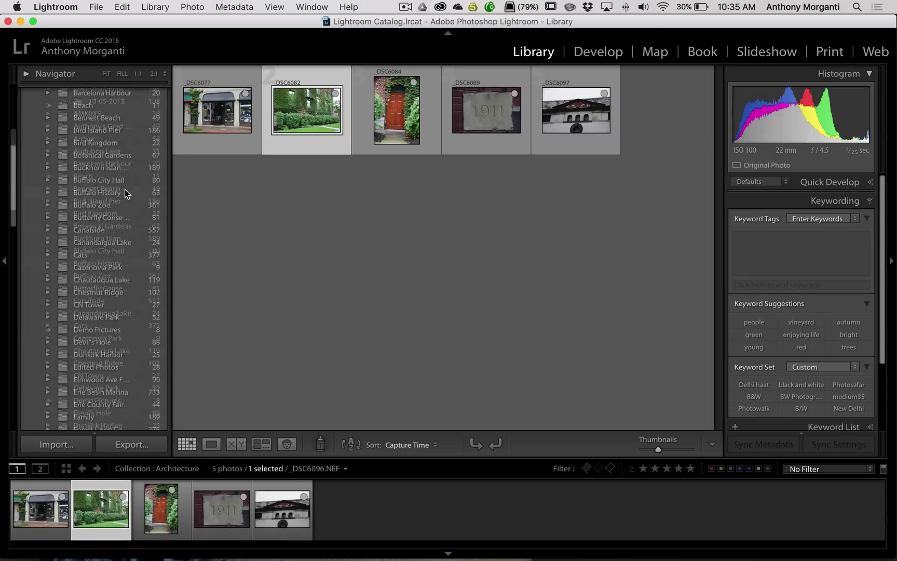
pyautogui.click(94, 286)
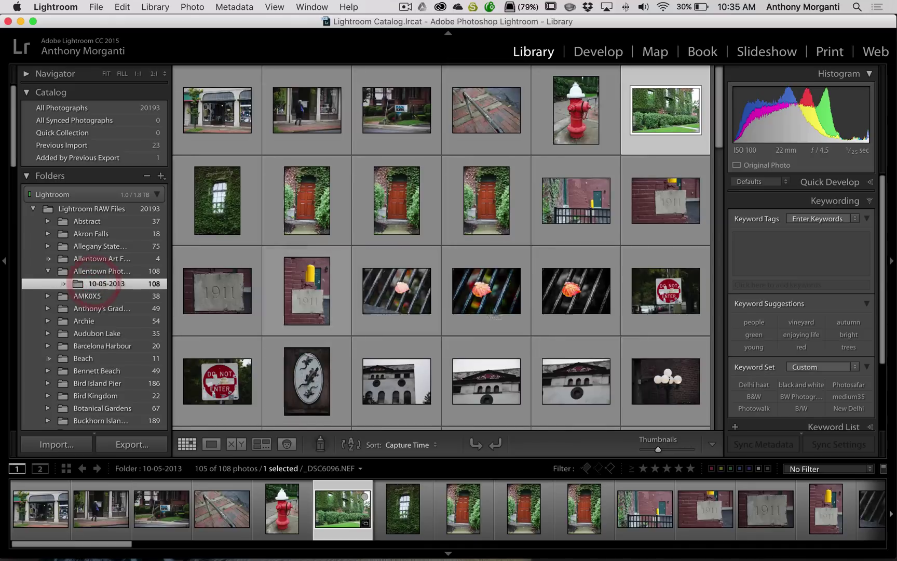
pyautogui.scroll(-2, 497, 285)
pyautogui.scroll(-10, 497, 285)
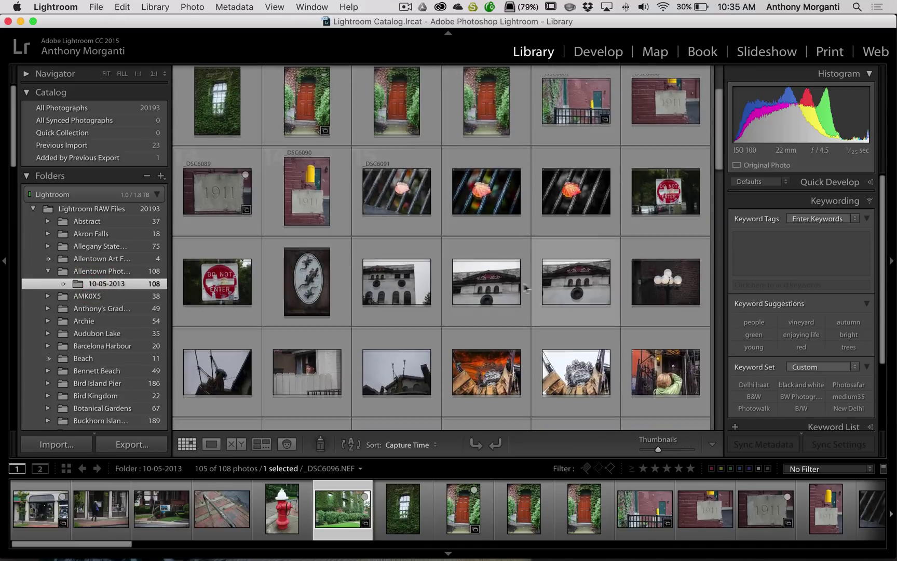
pyautogui.scroll(3, 466, 273)
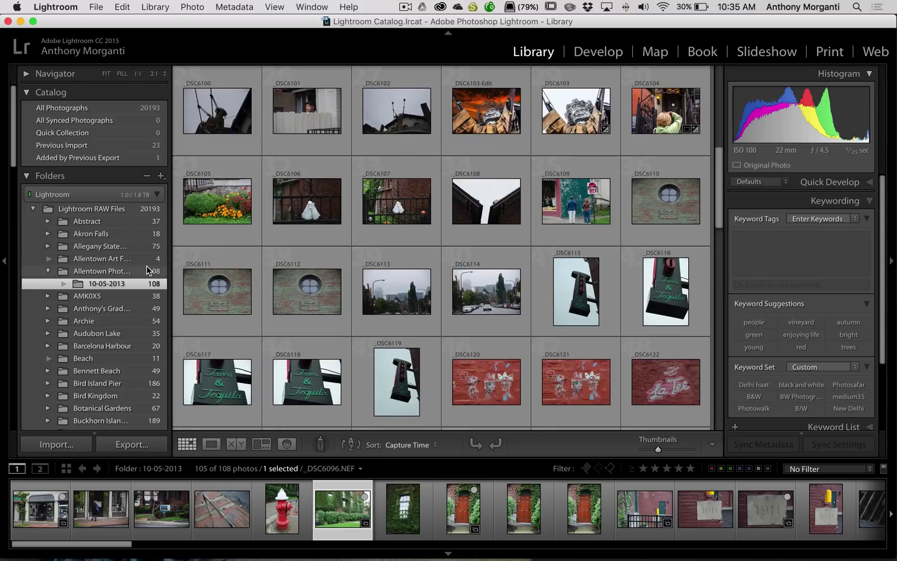
pyautogui.scroll(-20, 95, 316)
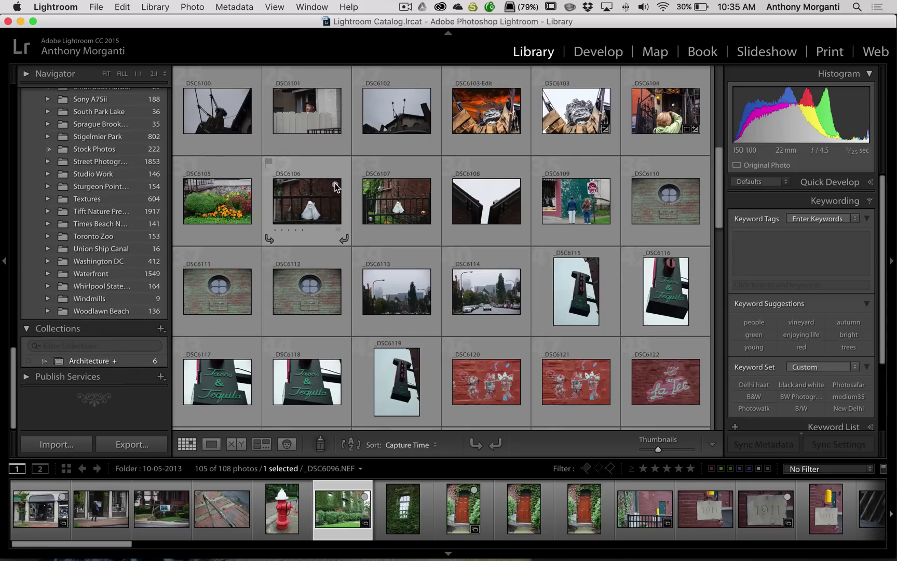
pyautogui.click(335, 184)
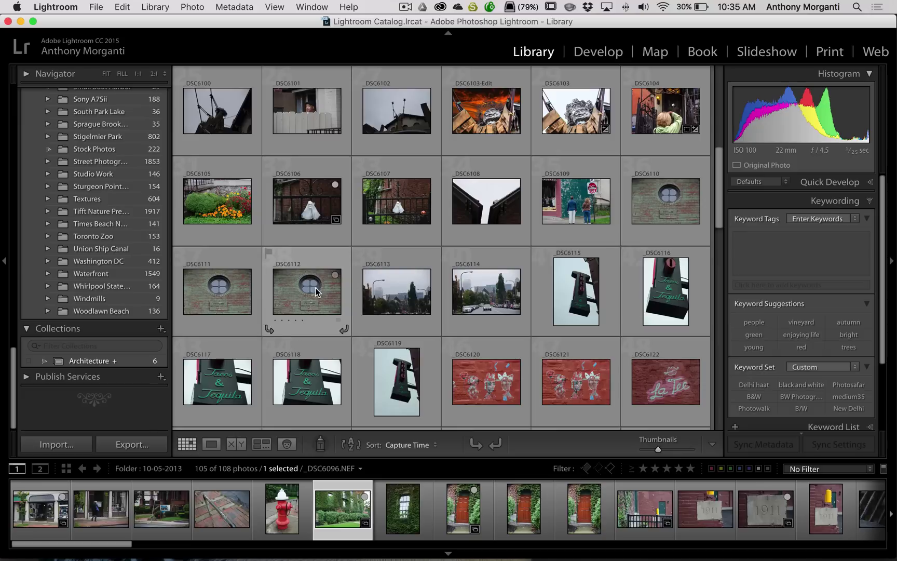
pyautogui.click(336, 274)
pyautogui.scroll(15, 98, 201)
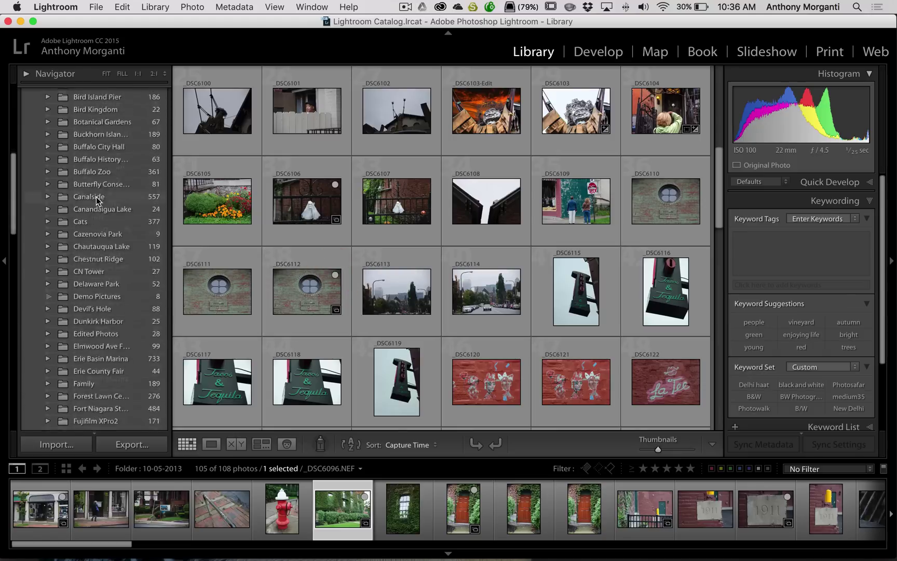
pyautogui.scroll(10, 97, 201)
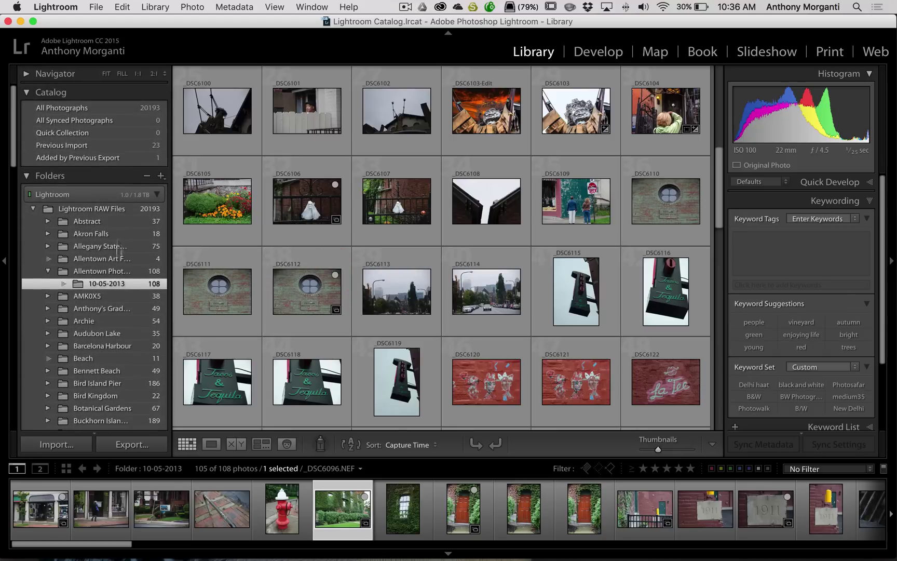
pyautogui.scroll(-20, 130, 250)
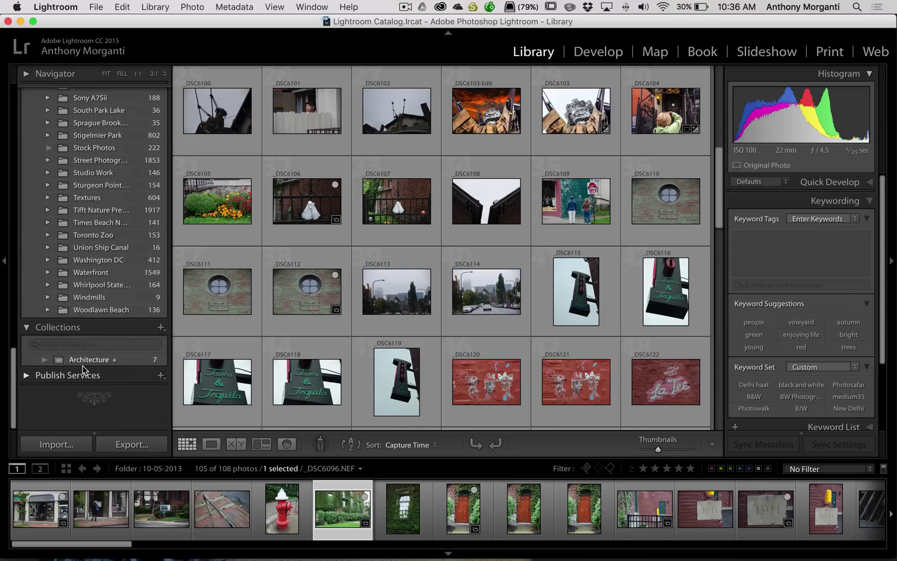
pyautogui.click(335, 367)
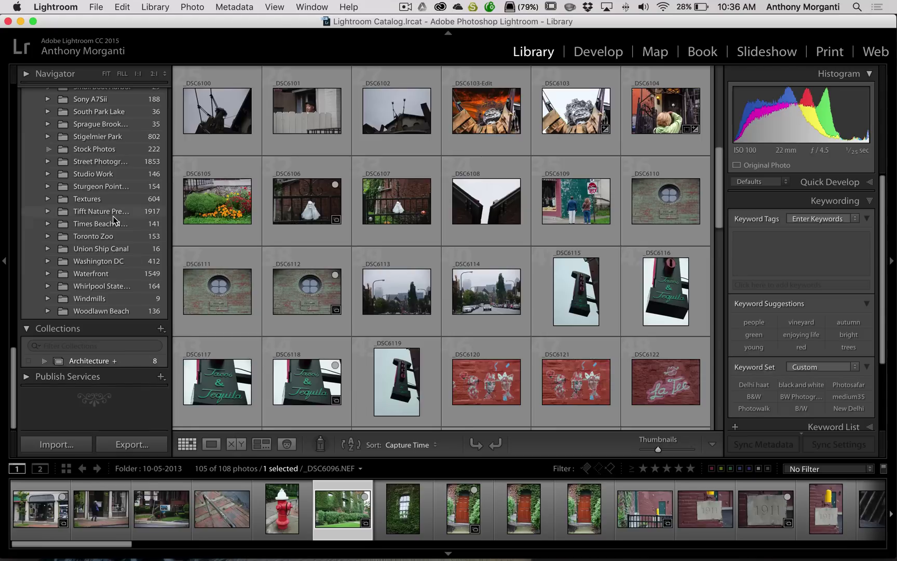
# Set the Quick Collection as the target collection and add the flower garden photo _DSC6105 to it.
pyautogui.scroll(15, 107, 259)
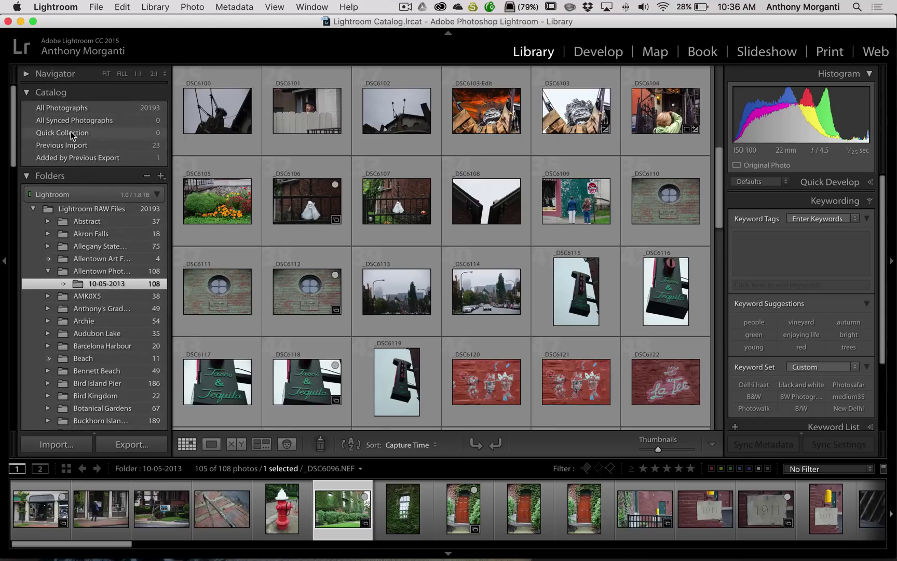
pyautogui.rightClick(71, 132)
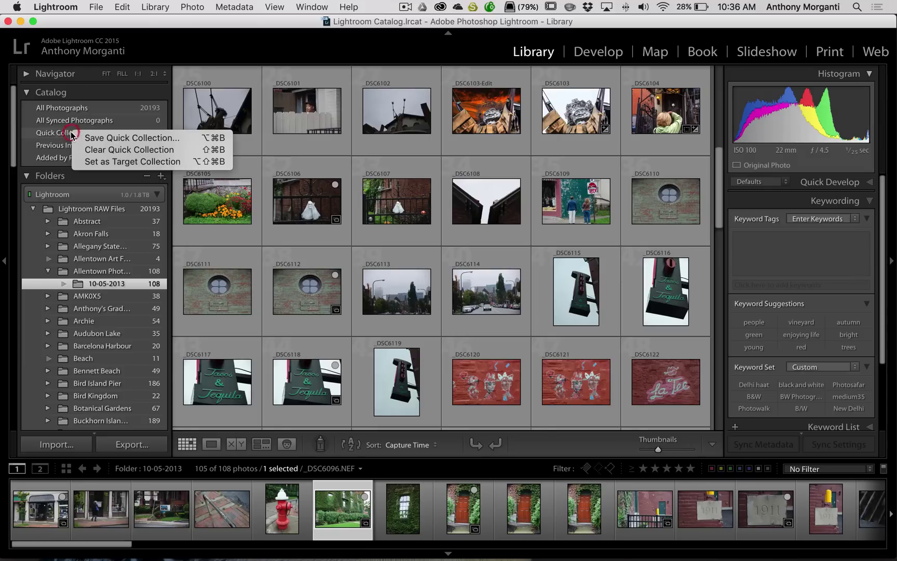
pyautogui.click(101, 163)
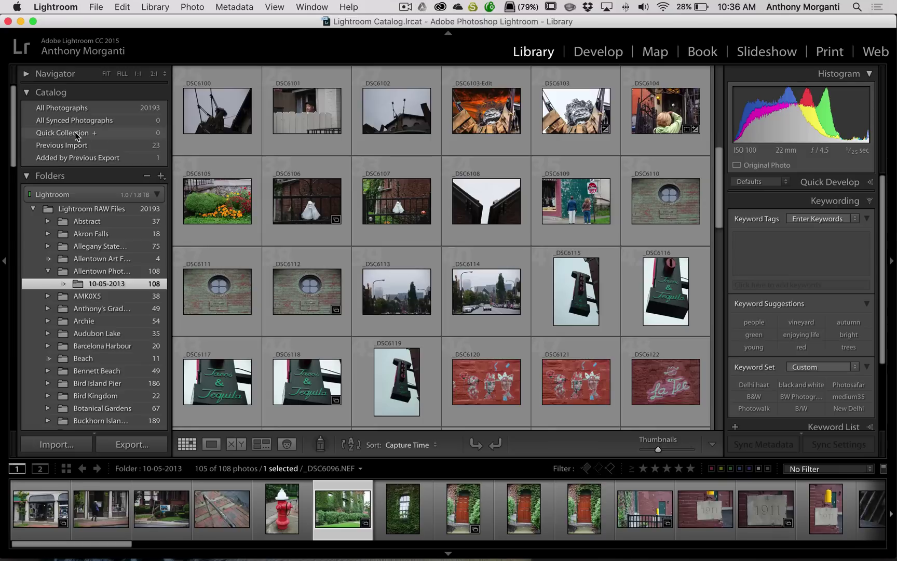
pyautogui.moveTo(252, 175)
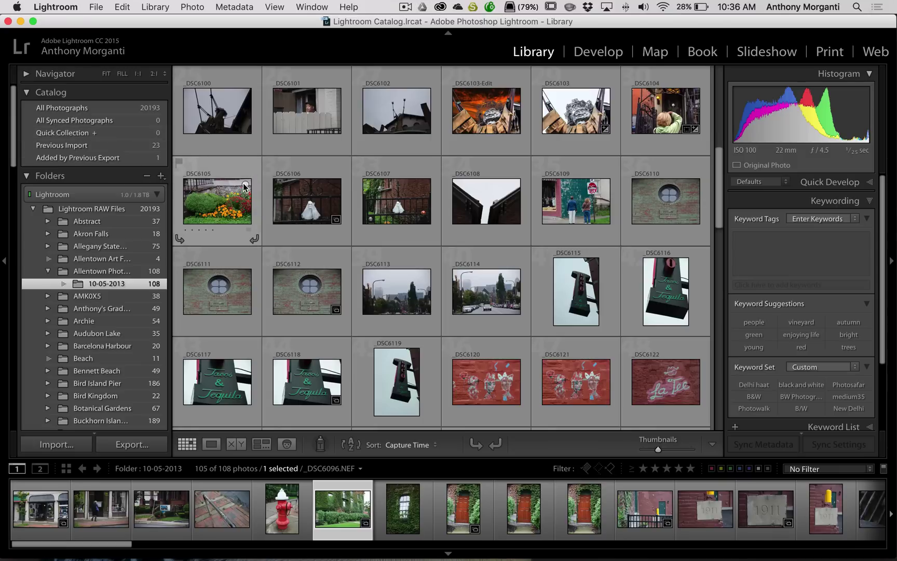
pyautogui.click(245, 185)
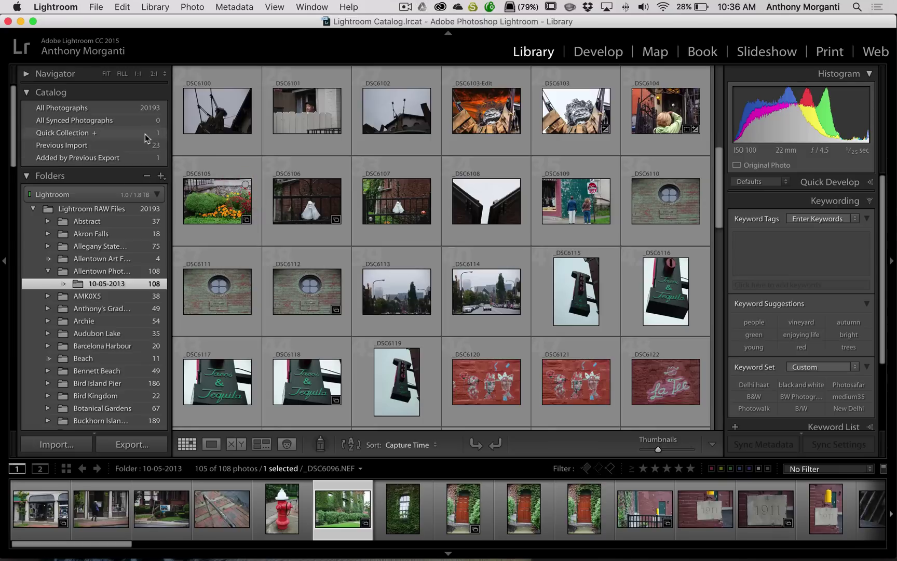
# Compare the Quick Collection and Architecture entries to check which is the target and which photos belong to Architecture.
pyautogui.scroll(-15, 110, 399)
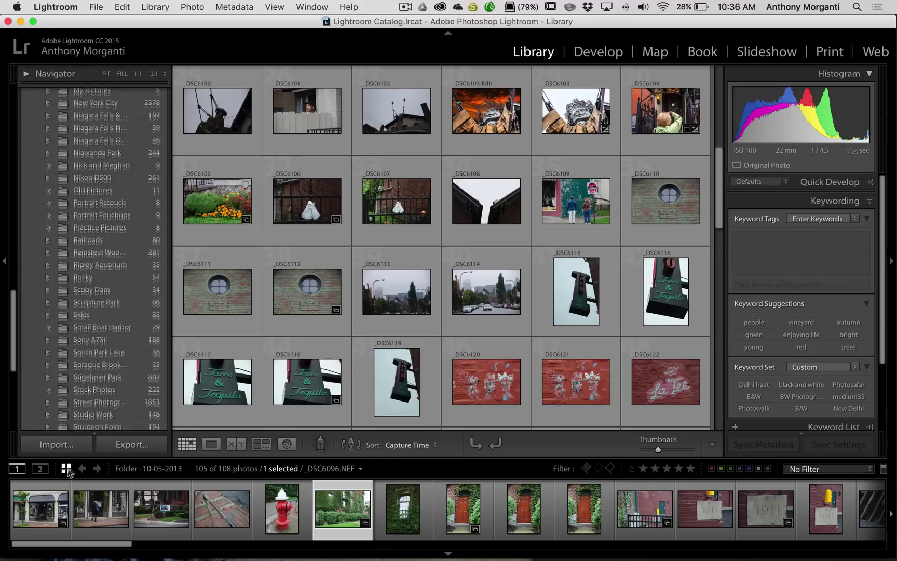
pyautogui.scroll(-5, 110, 394)
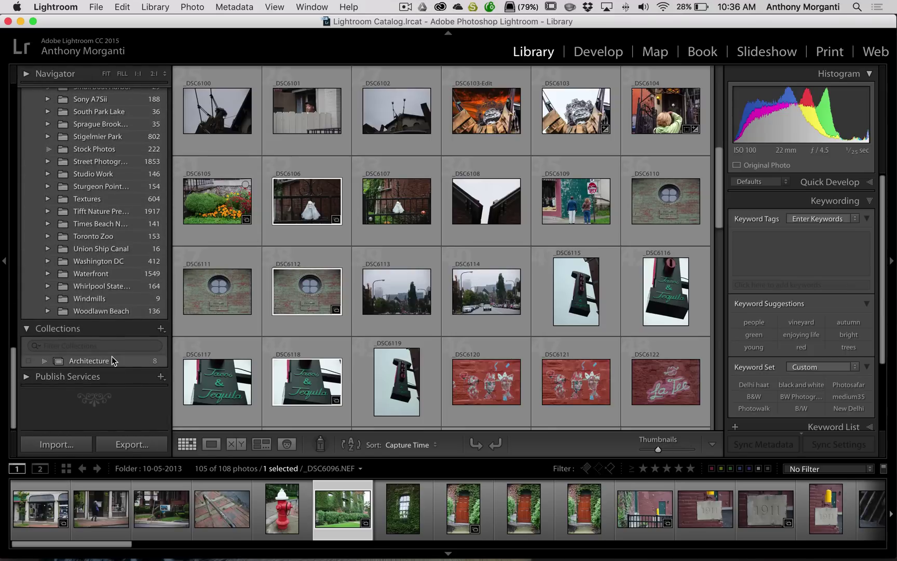
pyautogui.scroll(20, 113, 360)
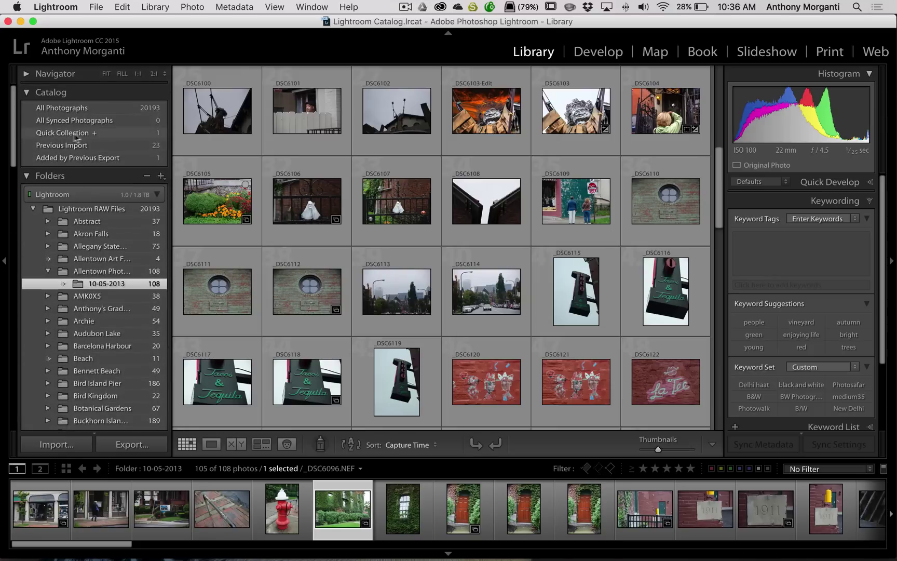
pyautogui.scroll(-10, 149, 340)
pyautogui.scroll(-10, 149, 340)
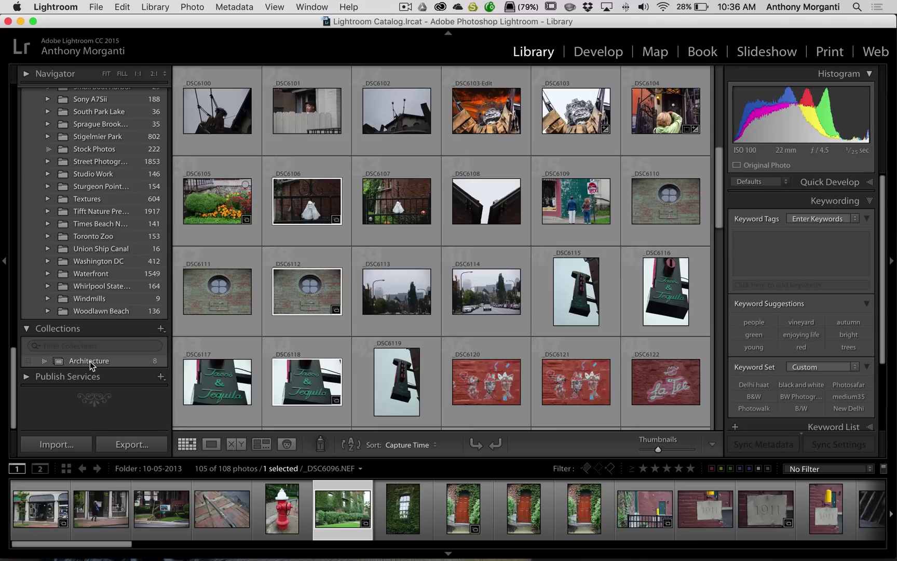
pyautogui.moveTo(92, 362)
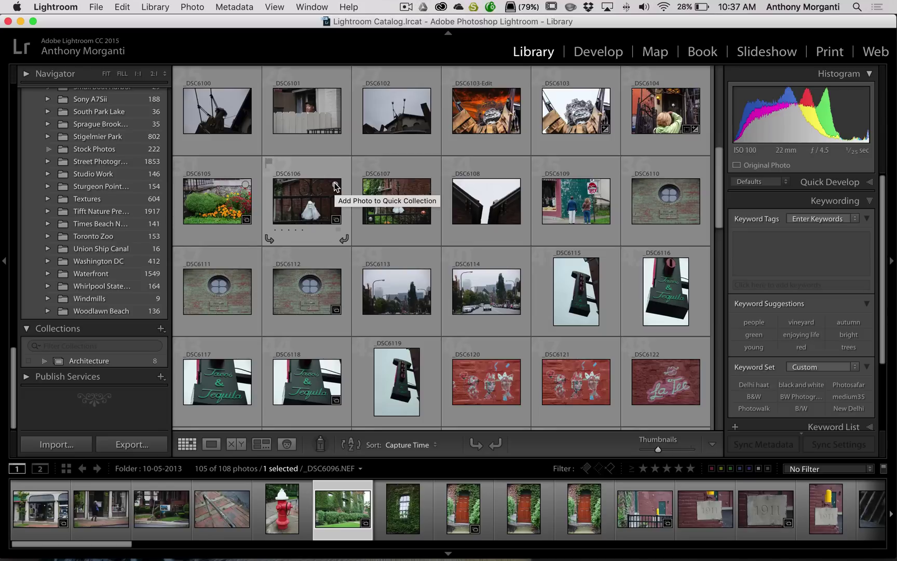
# Start a new smart collection and set its rule to Rating is one star.
pyautogui.click(161, 331)
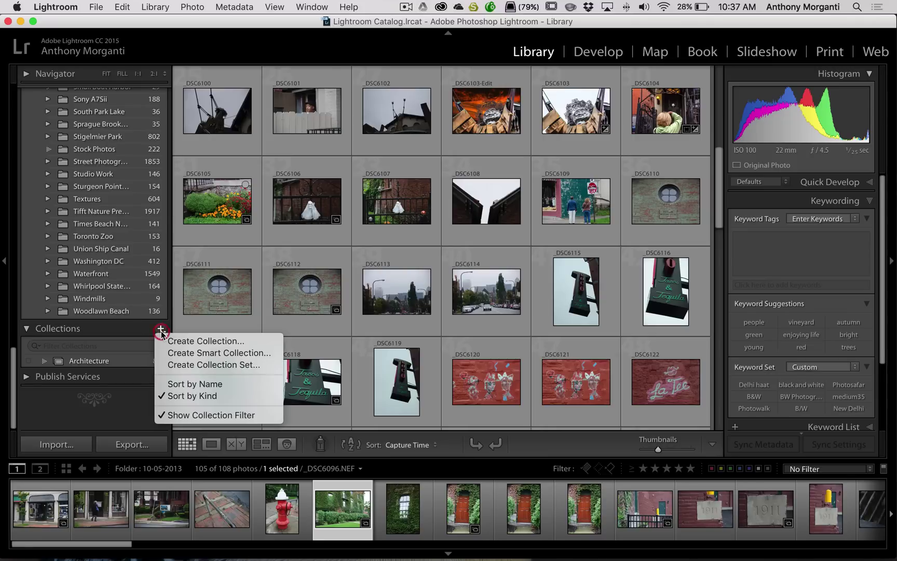
pyautogui.click(190, 353)
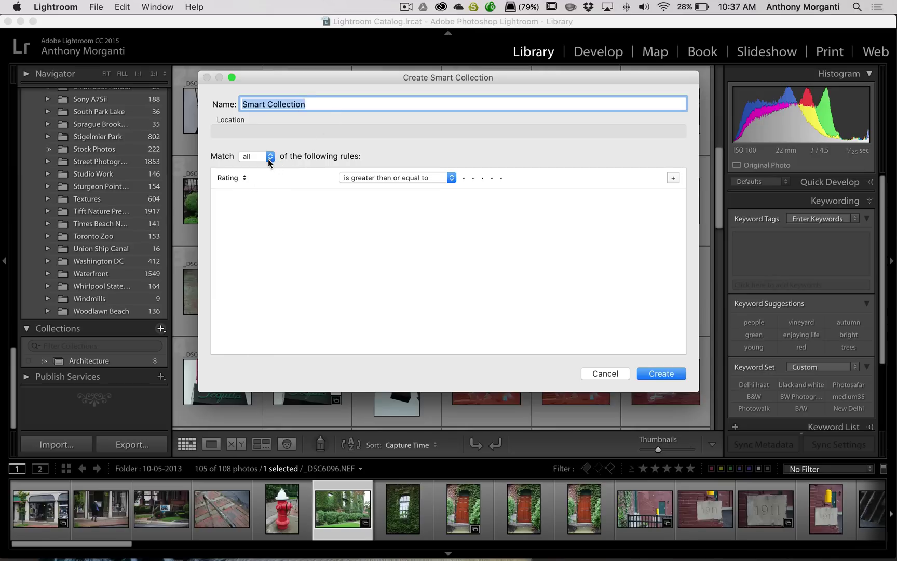
pyautogui.click(452, 177)
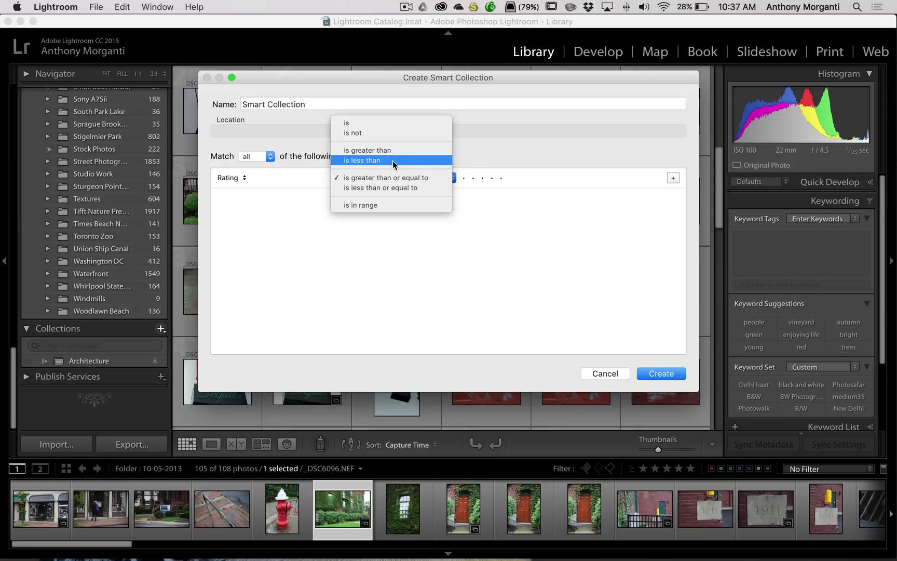
pyautogui.click(357, 124)
pyautogui.click(464, 178)
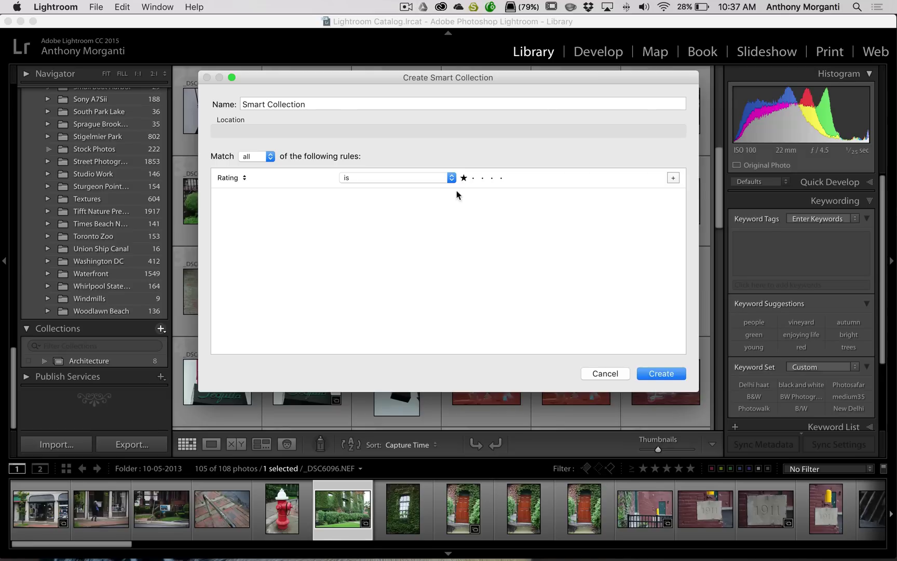
# Name the smart collection One Star and create it.
pyautogui.tripleClick(313, 102)
pyautogui.write('On')
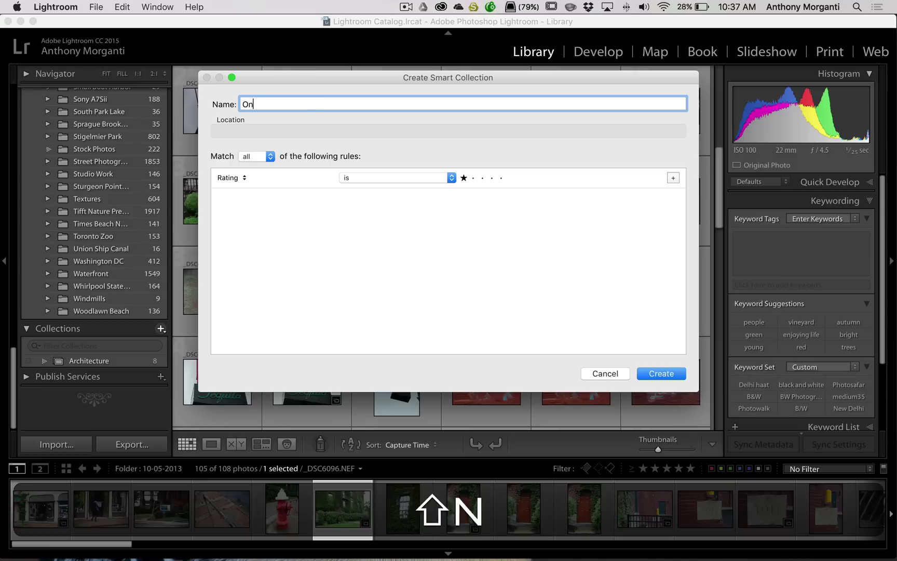
pyautogui.write('e Star')
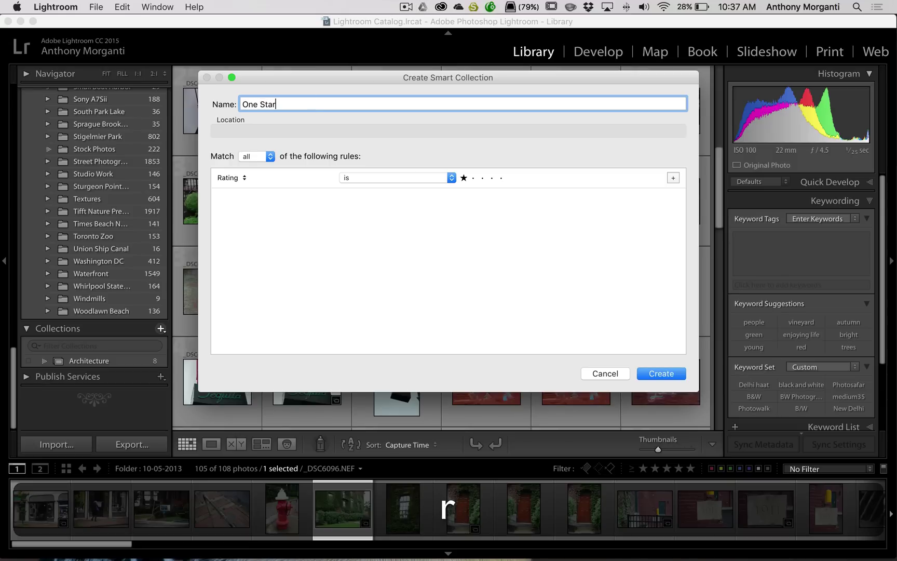
pyautogui.click(654, 374)
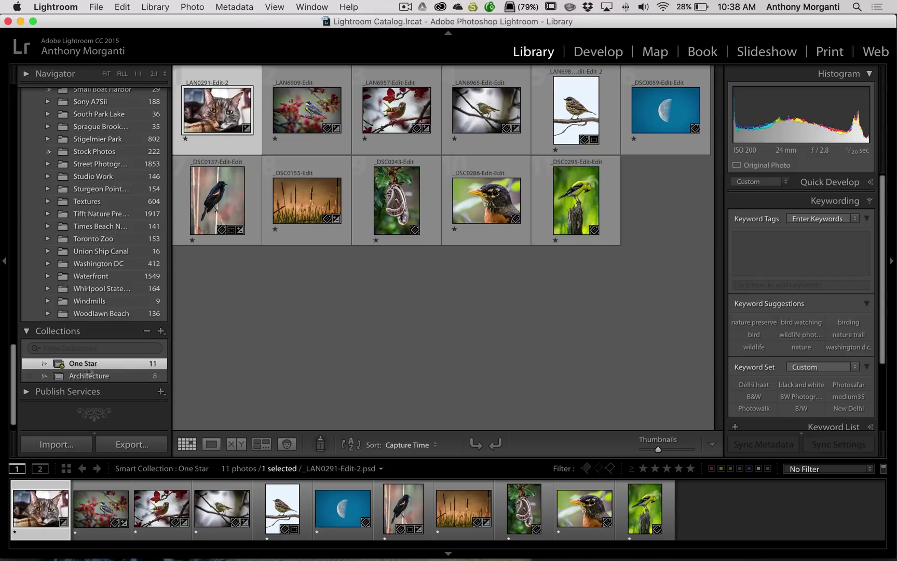
# Open the 10-05-2013 folder under Allentown Photowalk and rate the red fire hydrant photo _DSC6081 one star.
pyautogui.click(83, 368)
pyautogui.scroll(15, 103, 162)
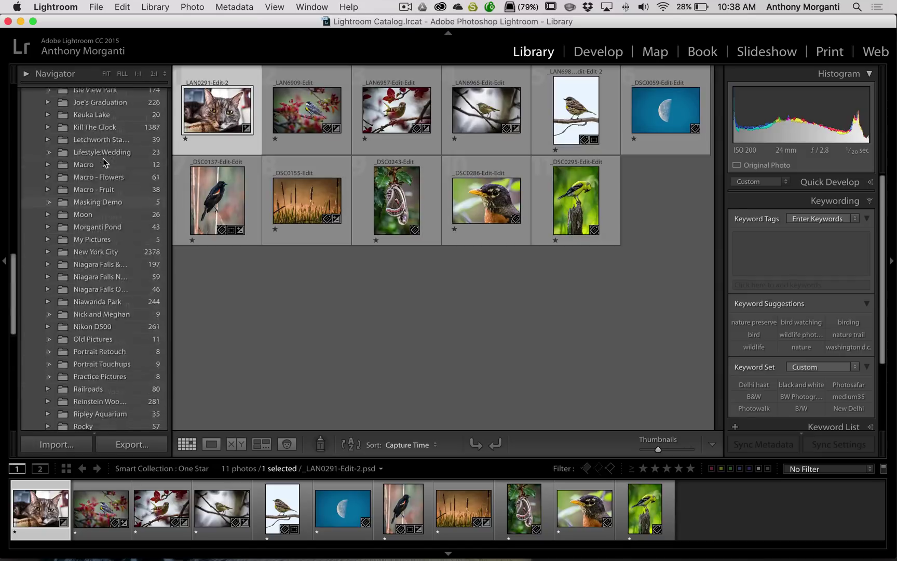
pyautogui.scroll(5, 105, 162)
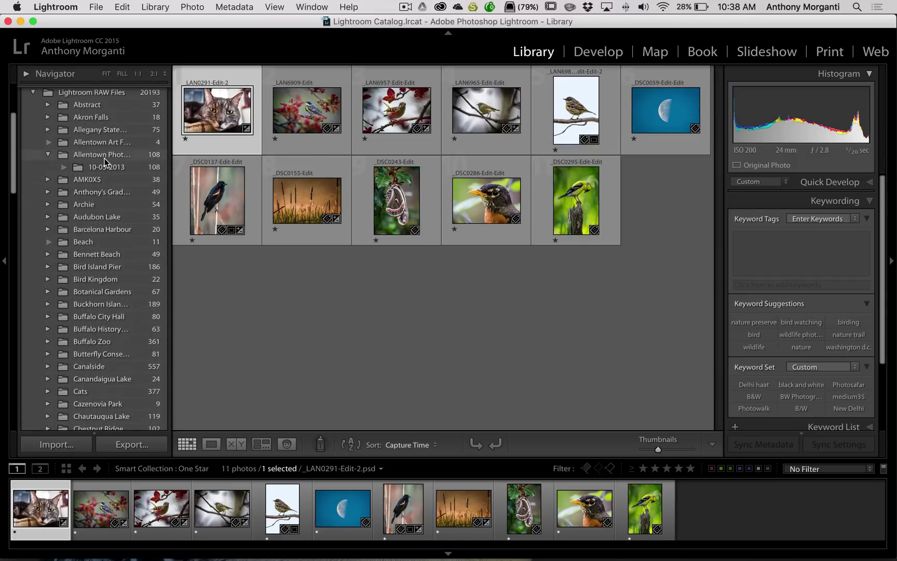
pyautogui.click(104, 166)
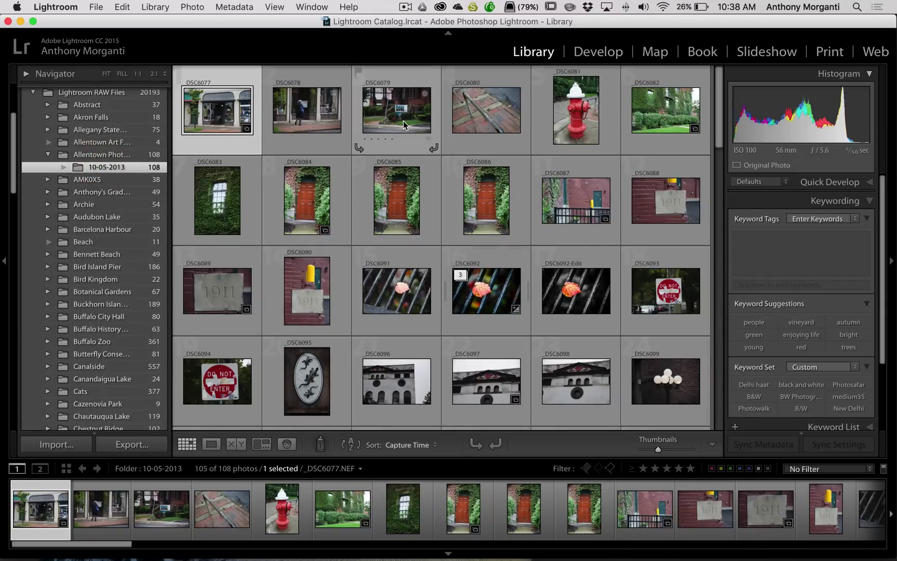
pyautogui.click(571, 123)
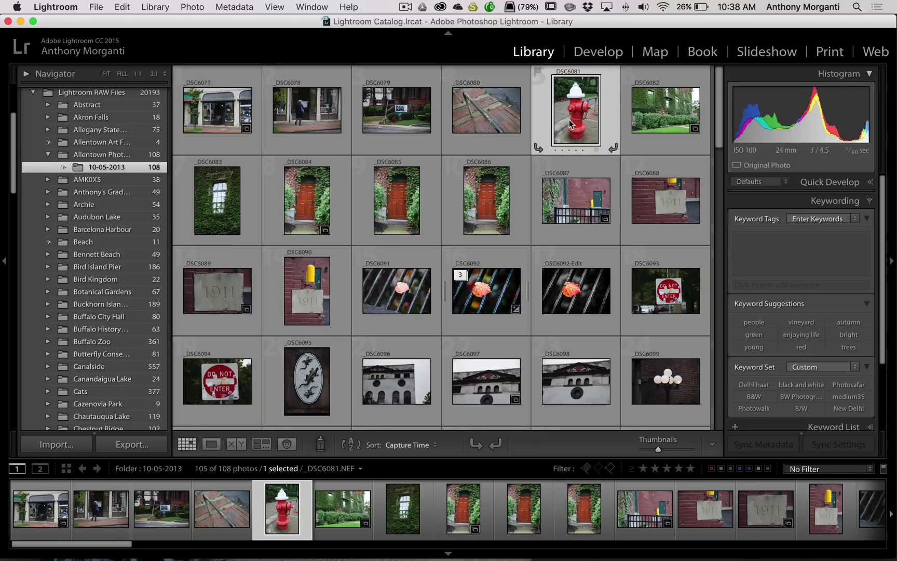
pyautogui.scroll(-20, 49, 322)
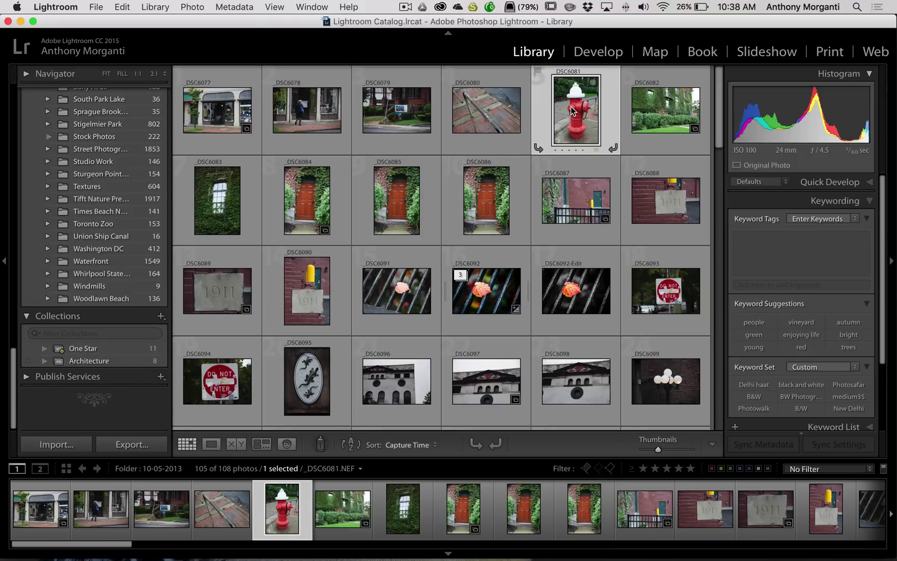
pyautogui.moveTo(572, 110)
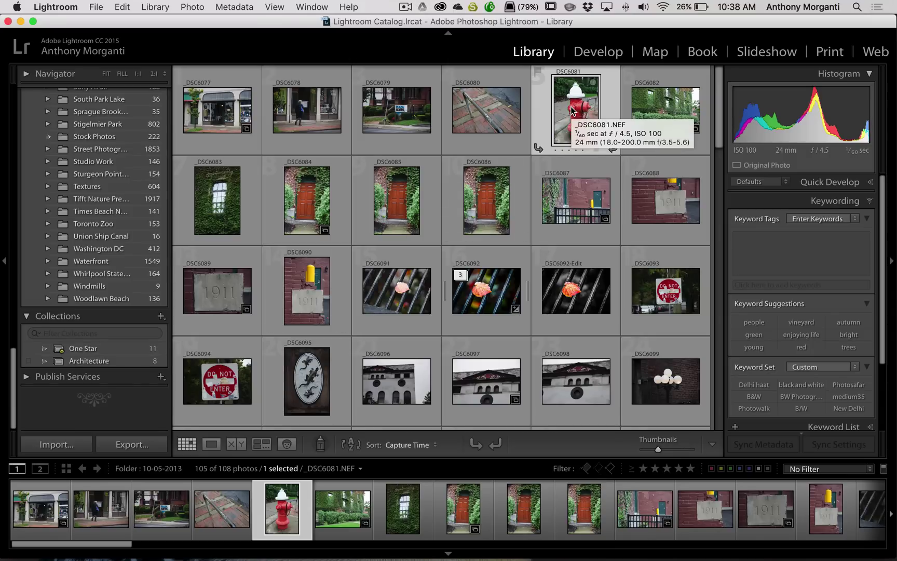
pyautogui.hotkey('shift', '1')
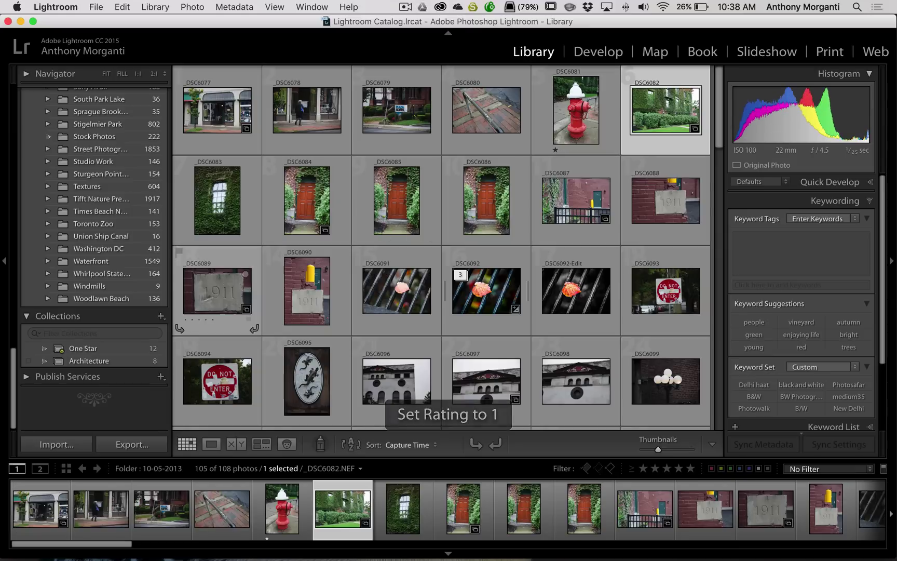
# Open the One Star smart collection and clear the star rating of the fire hydrant photo _DSC6081.
pyautogui.click(83, 348)
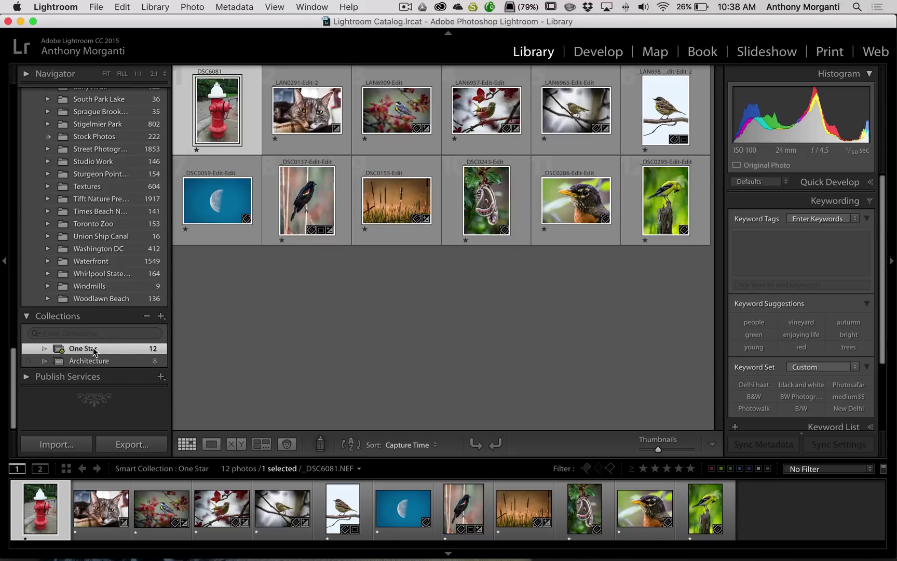
pyautogui.click(234, 133)
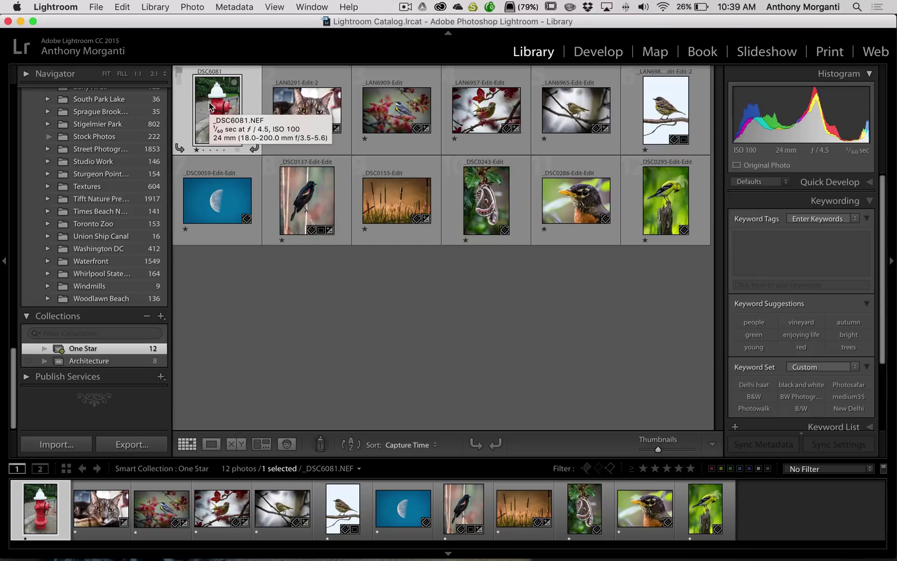
pyautogui.press('0')
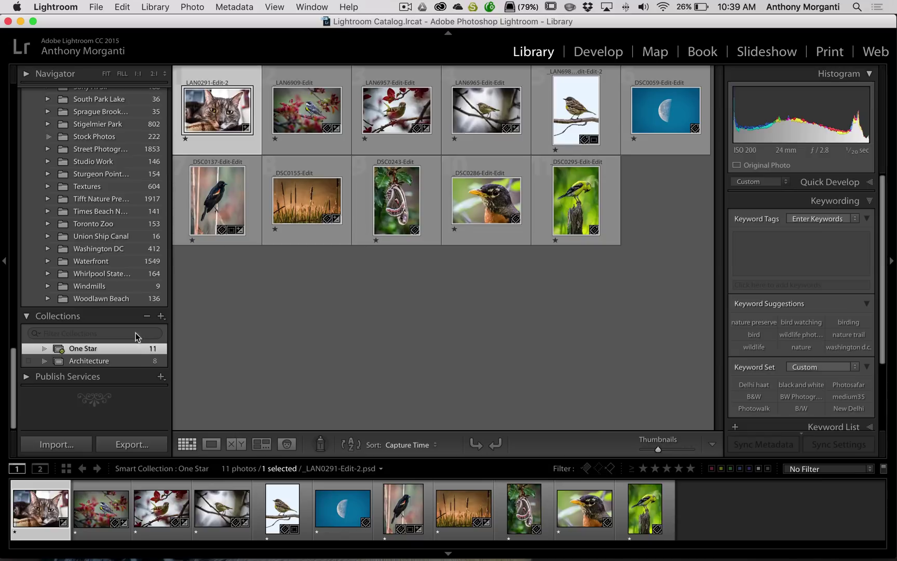
# Remove the storefront photo _DSC6077 from the Architecture collection.
pyautogui.click(90, 361)
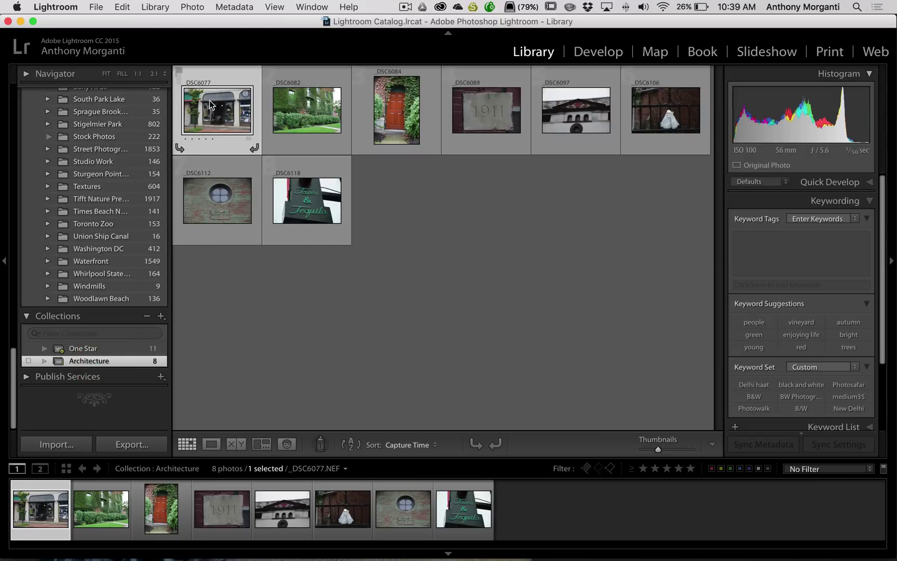
pyautogui.click(215, 118)
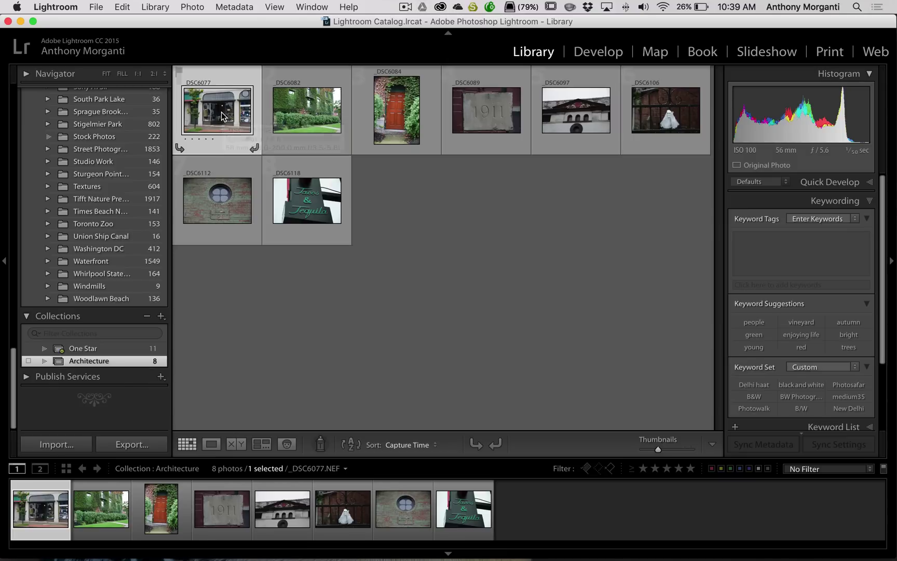
pyautogui.press('BackSpace')
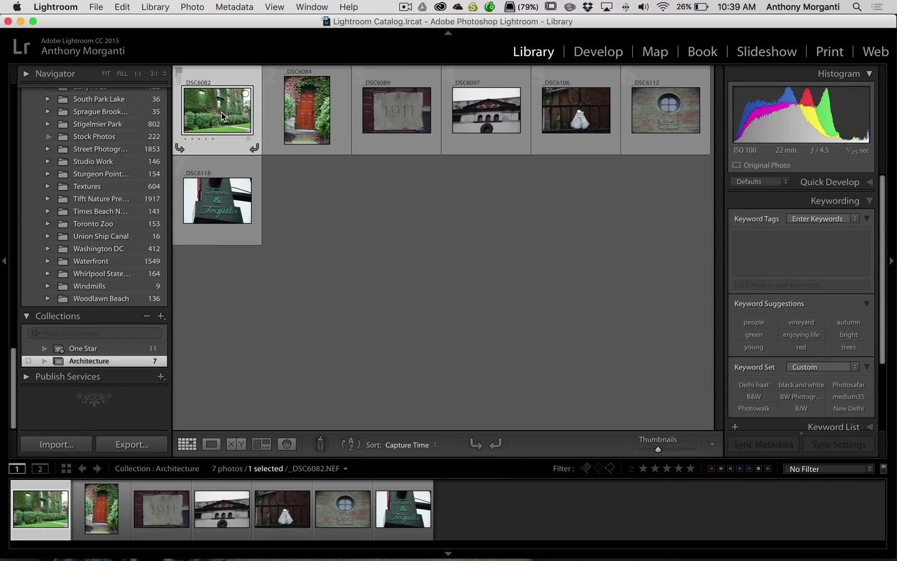
pyautogui.click(298, 111)
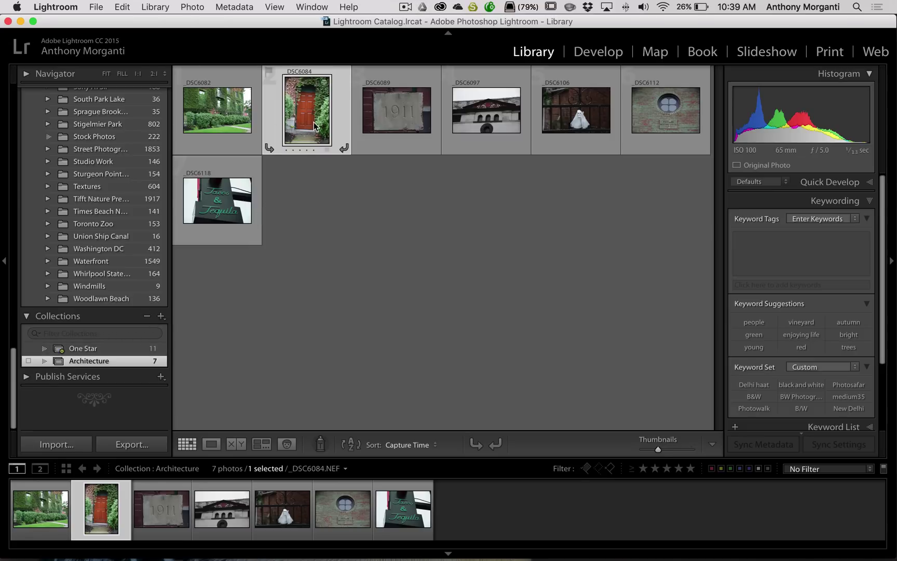
pyautogui.click(236, 114)
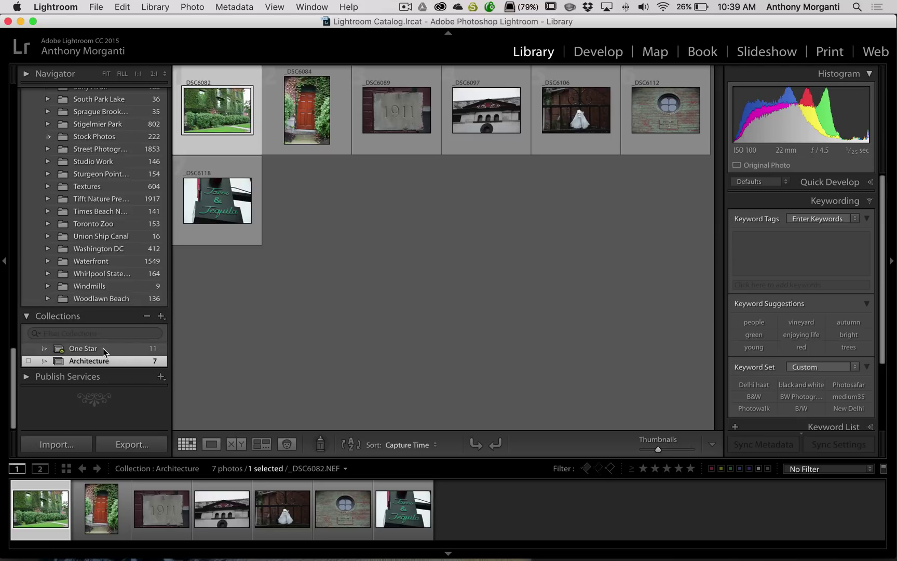
# Create a collection set named Set 1.
pyautogui.click(161, 315)
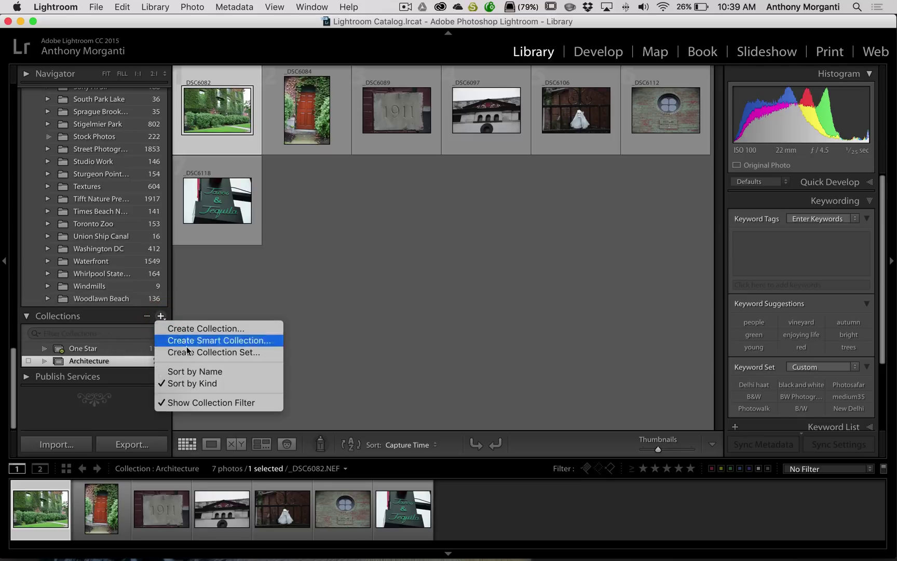
pyautogui.click(213, 352)
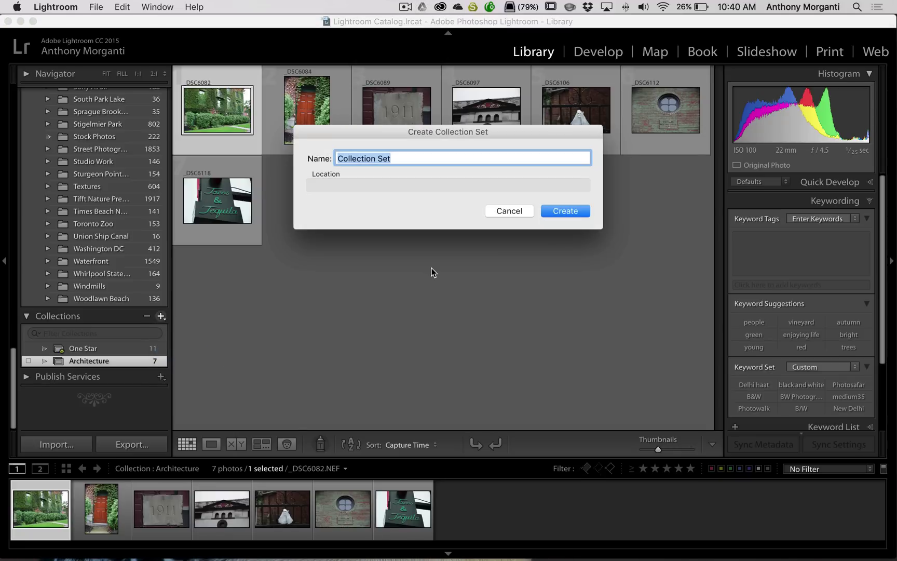
pyautogui.write('Set 1')
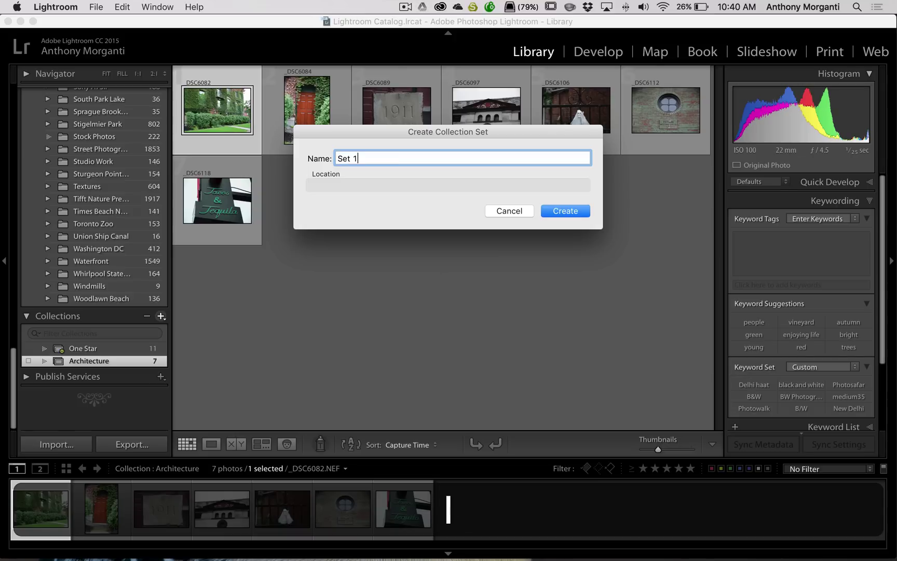
pyautogui.click(574, 211)
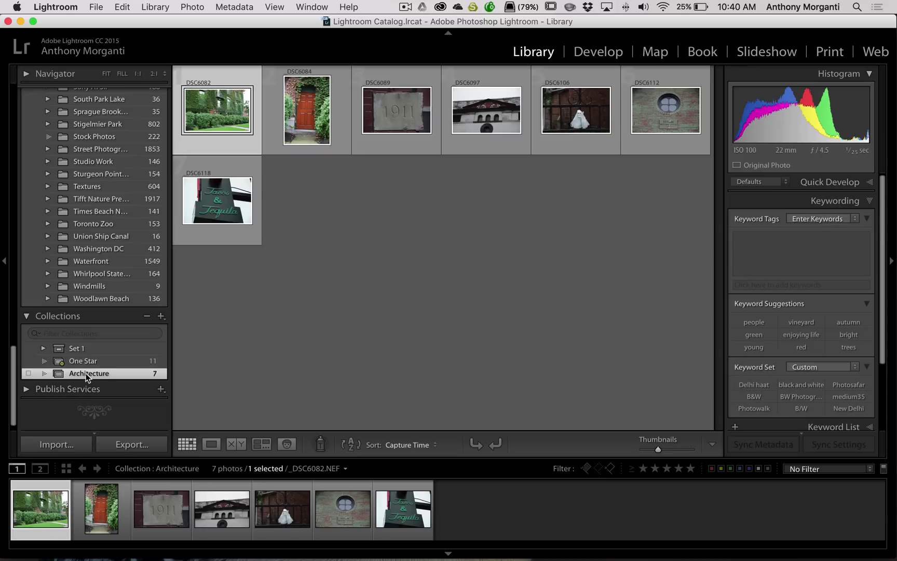
# Move the Architecture collection and the One Star smart collection into the Set 1 collection set.
pyautogui.moveTo(87, 376); pyautogui.dragTo(90, 352)
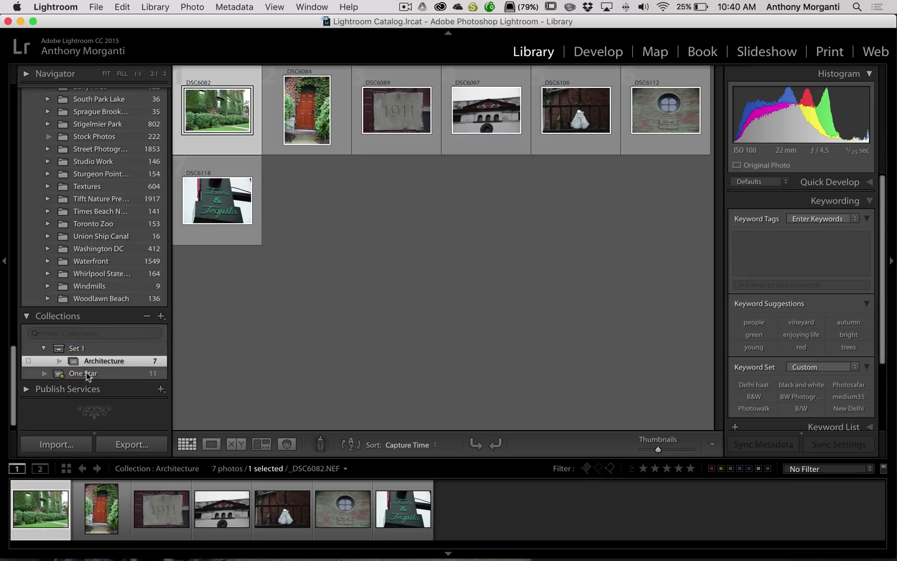
pyautogui.click(81, 373)
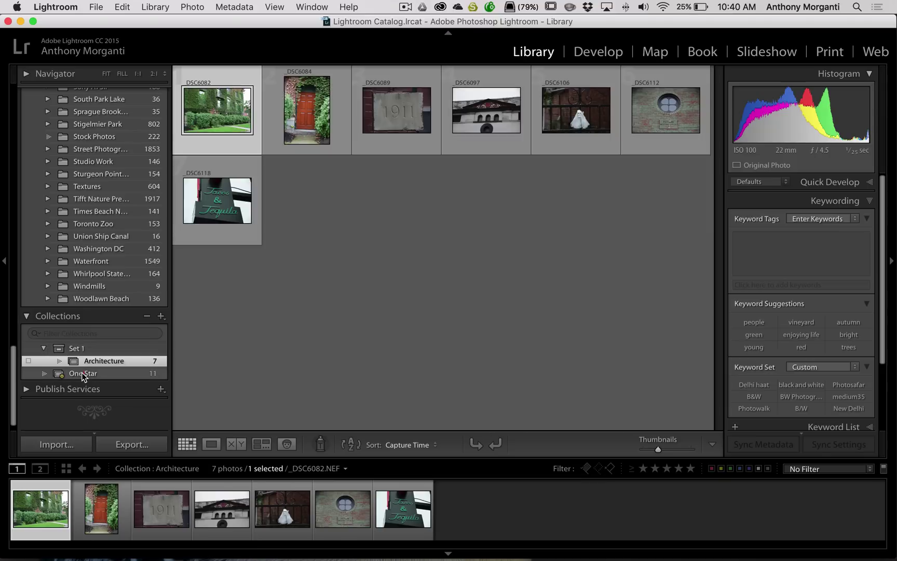
pyautogui.moveTo(91, 375); pyautogui.dragTo(109, 351)
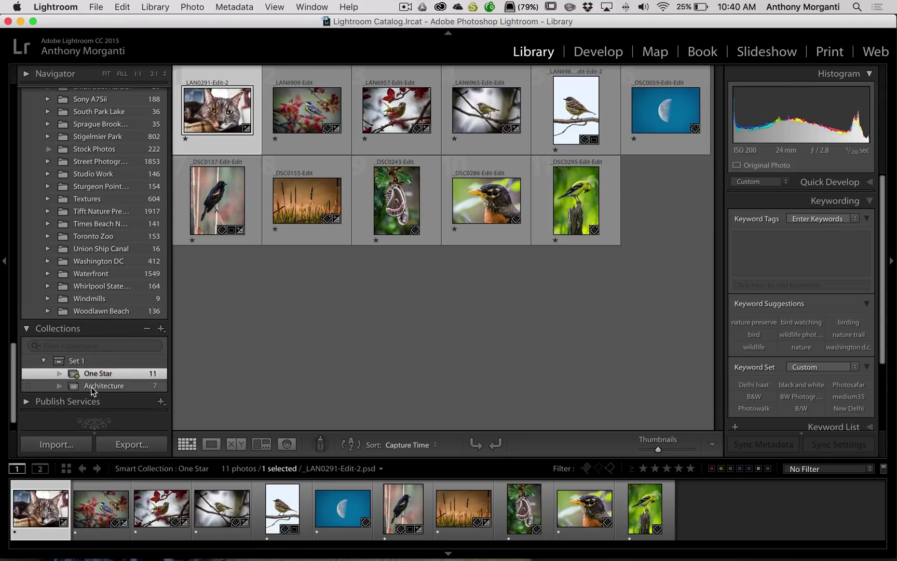
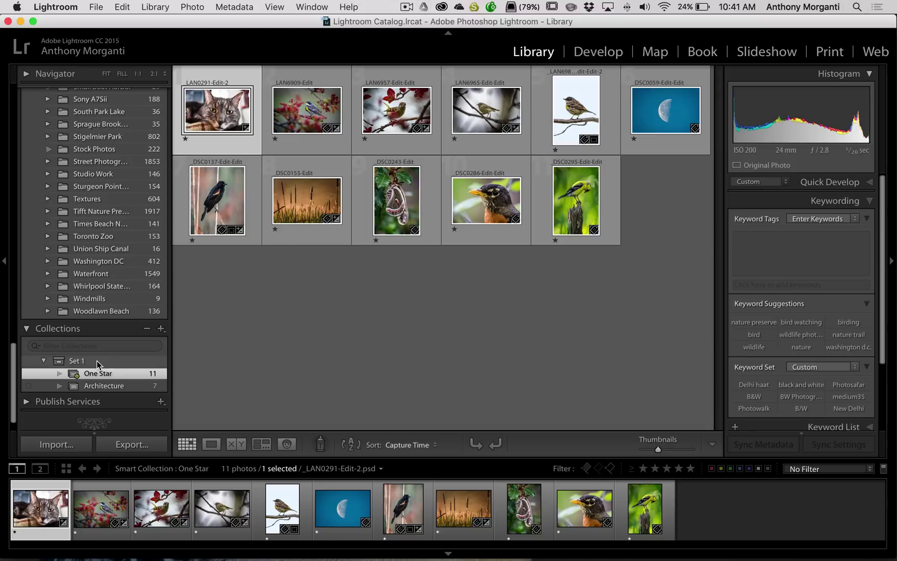
# Delete the One Star smart collection from Set 1.
pyautogui.scroll(-1, 125, 377)
pyautogui.rightClick(125, 371)
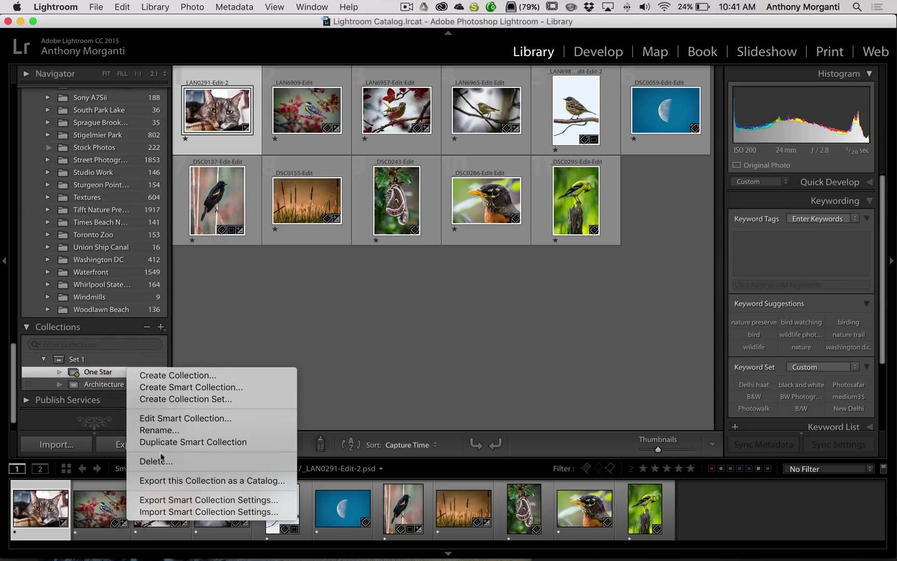
pyautogui.click(113, 372)
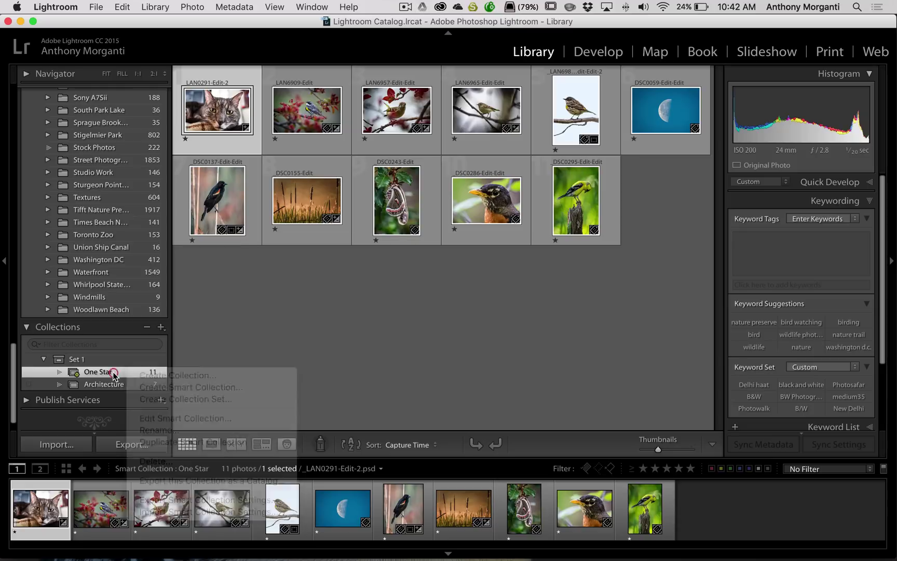
pyautogui.click(147, 327)
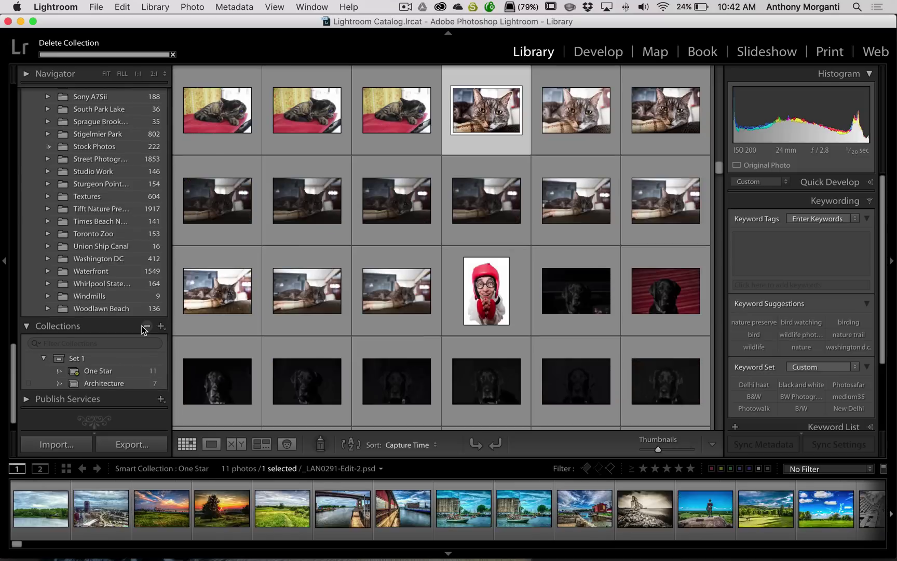
# Delete the Set 1 collection set together with the Architecture collection it contains.
pyautogui.scroll(-10, 120, 334)
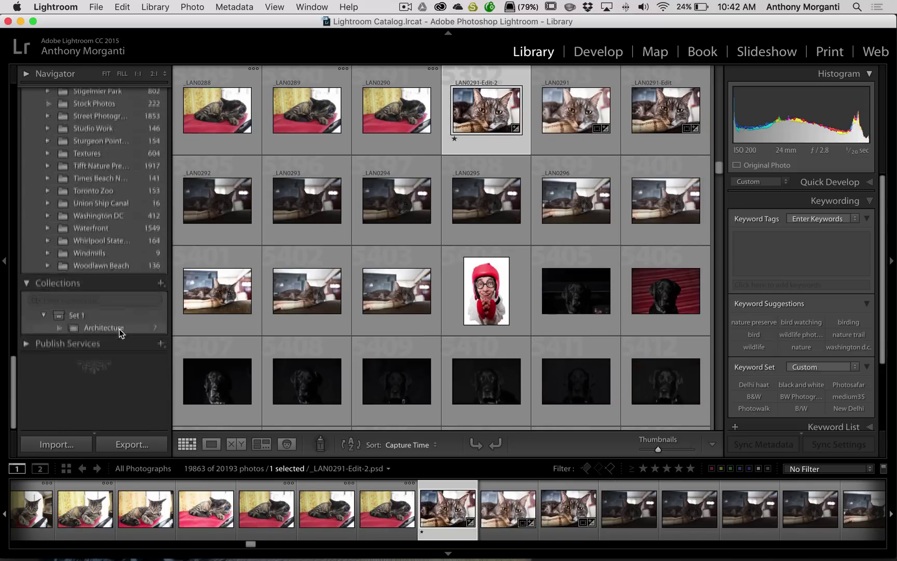
pyautogui.click(117, 361)
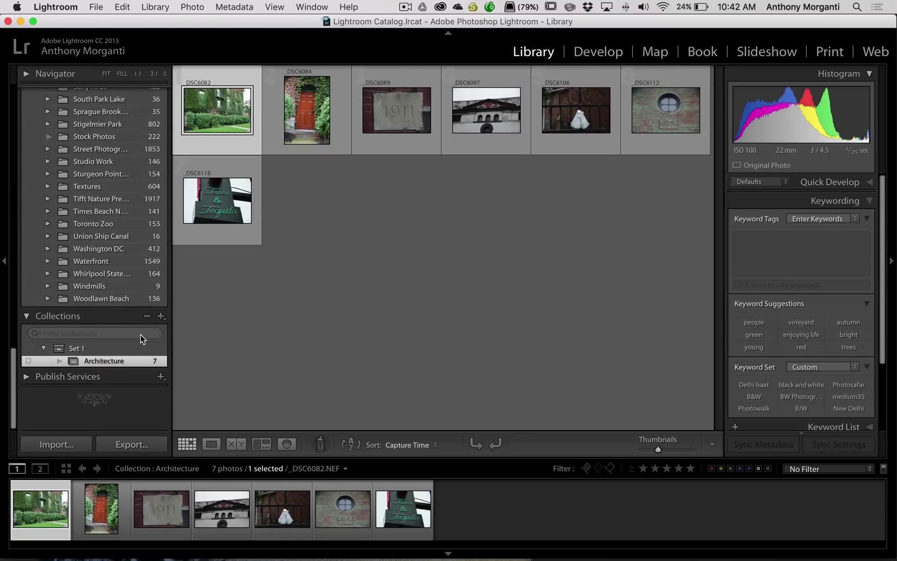
pyautogui.click(92, 350)
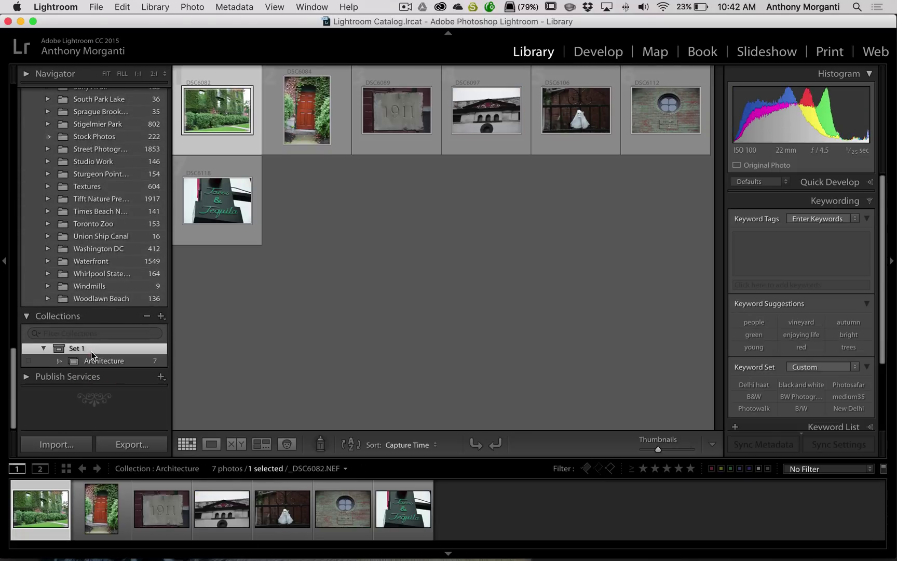
pyautogui.click(147, 317)
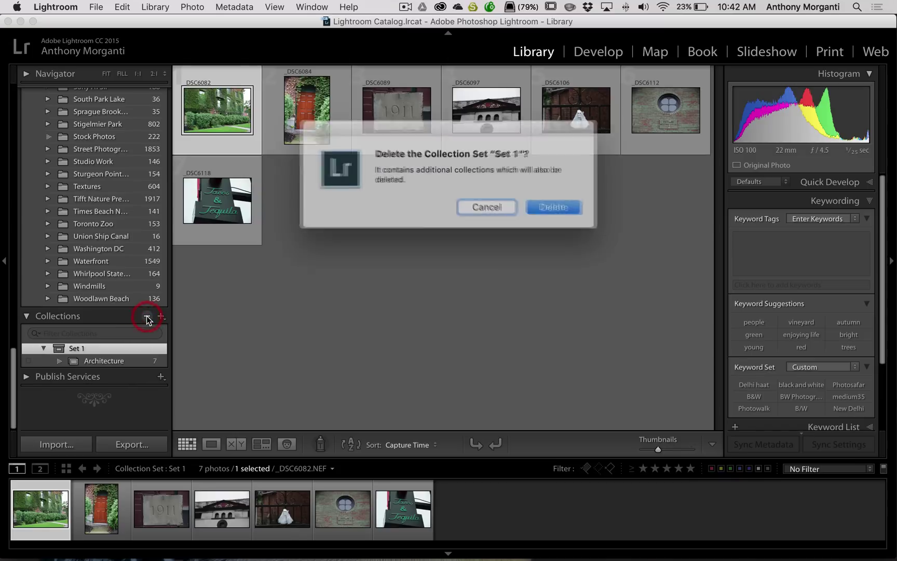
pyautogui.click(540, 203)
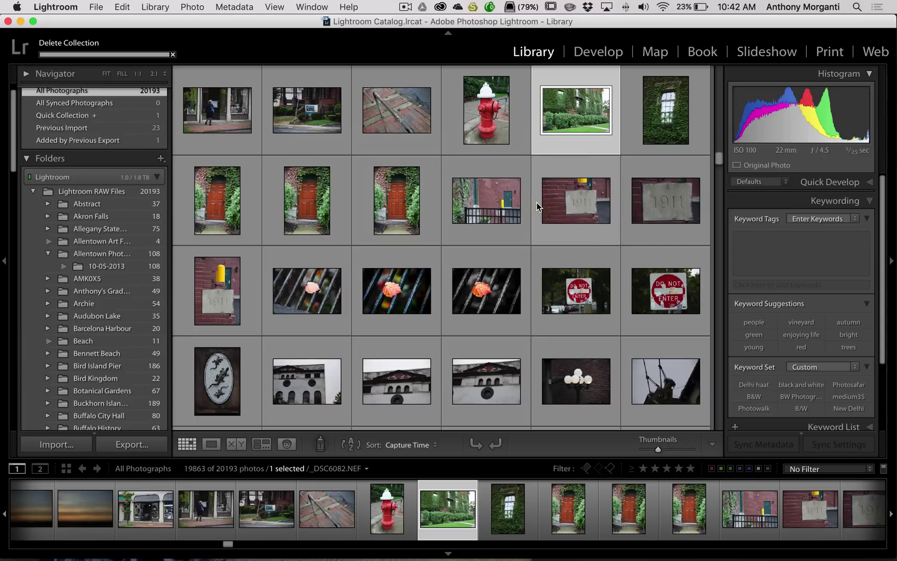
pyautogui.scroll(-15, 106, 333)
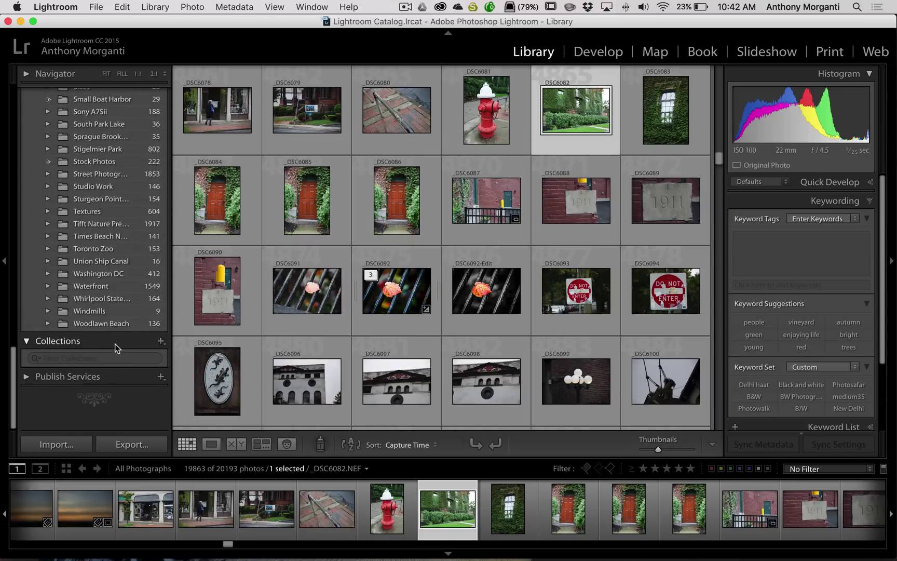
pyautogui.scroll(12, 139, 343)
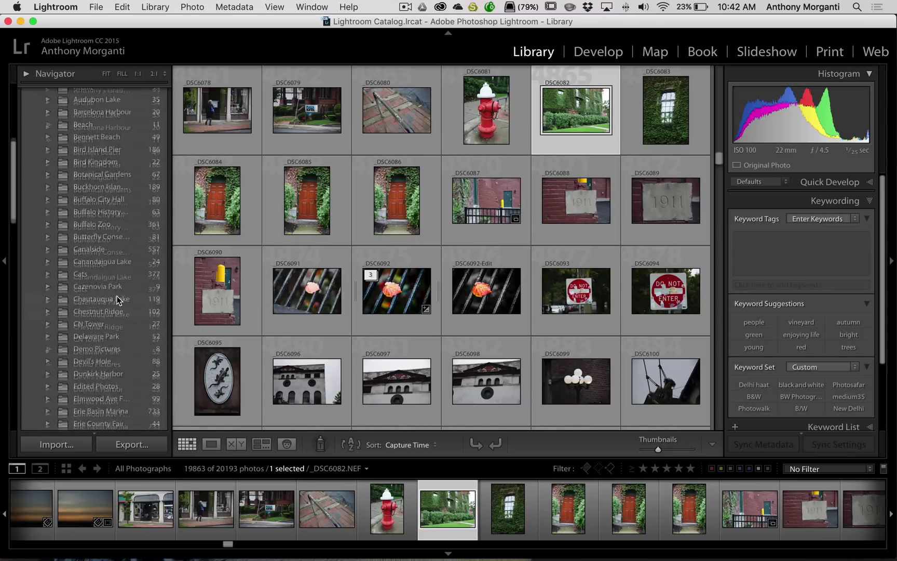
pyautogui.scroll(5, 119, 300)
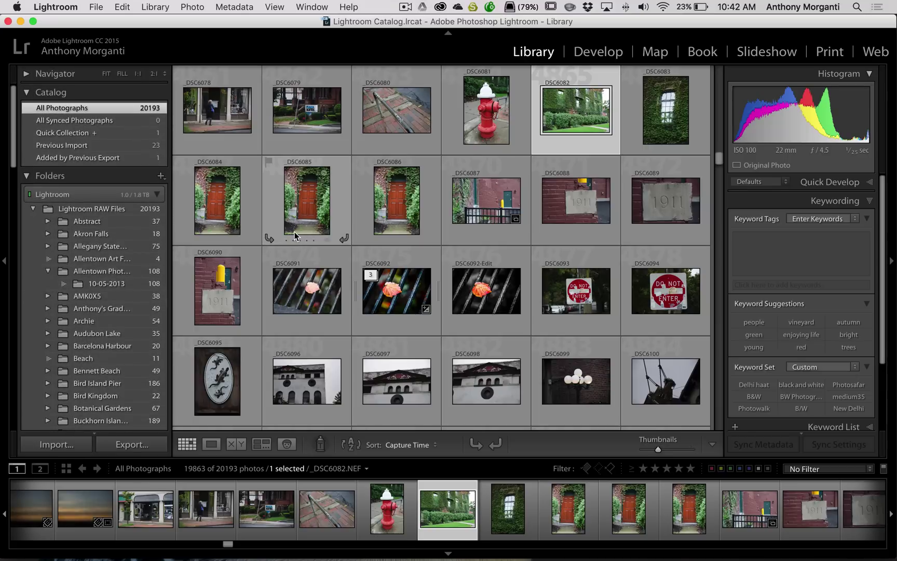
pyautogui.moveTo(295, 236)
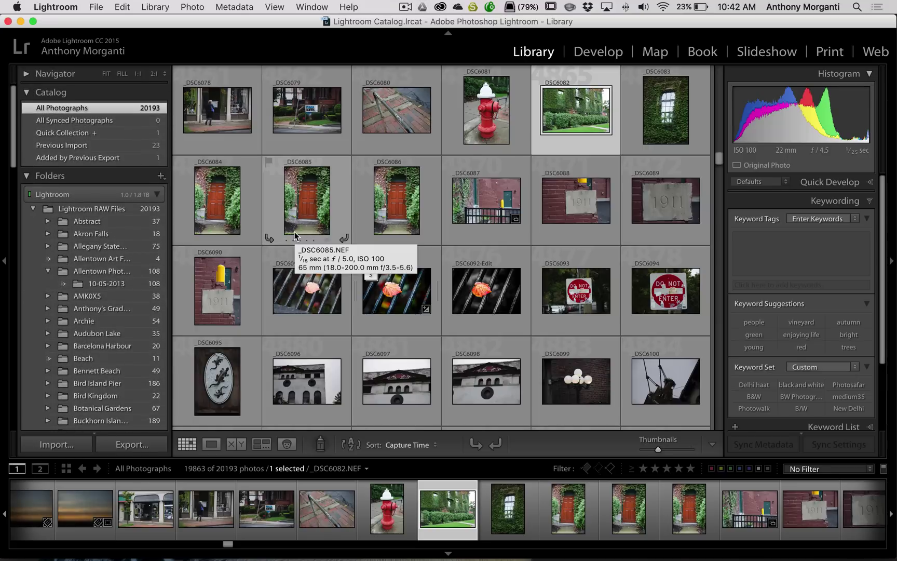